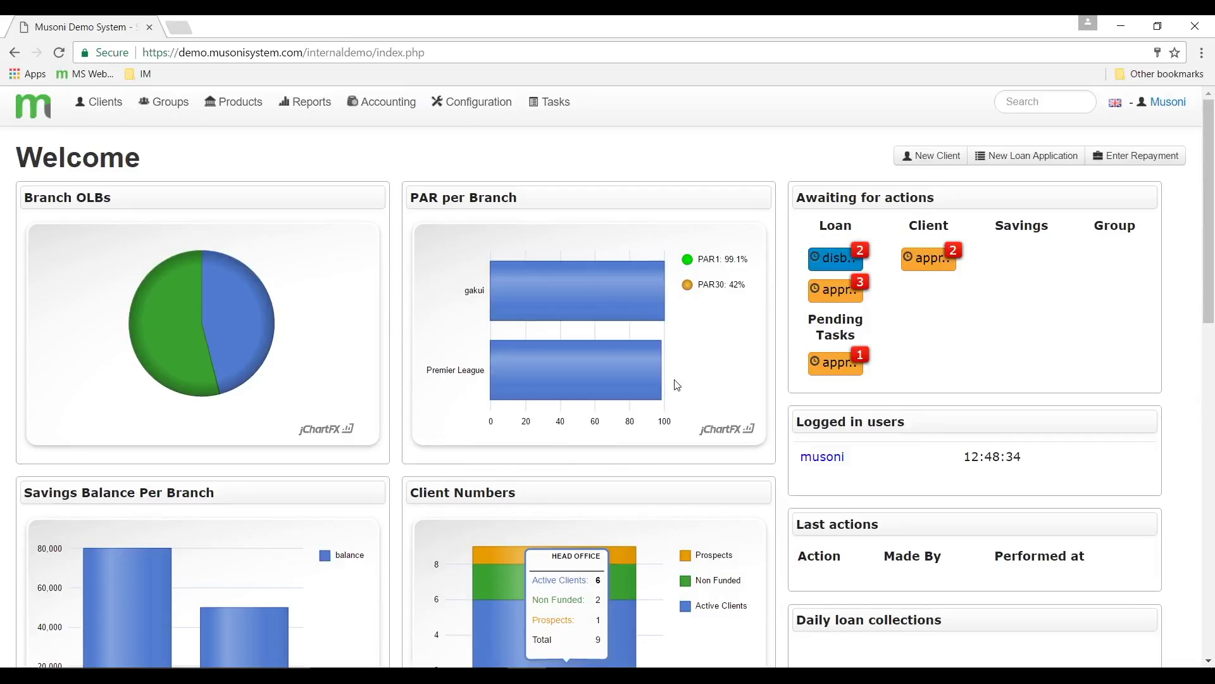
# Step: Open the Reports dropdown in the top navigation bar of the Welcome dashboard
pyautogui.click(310, 111)
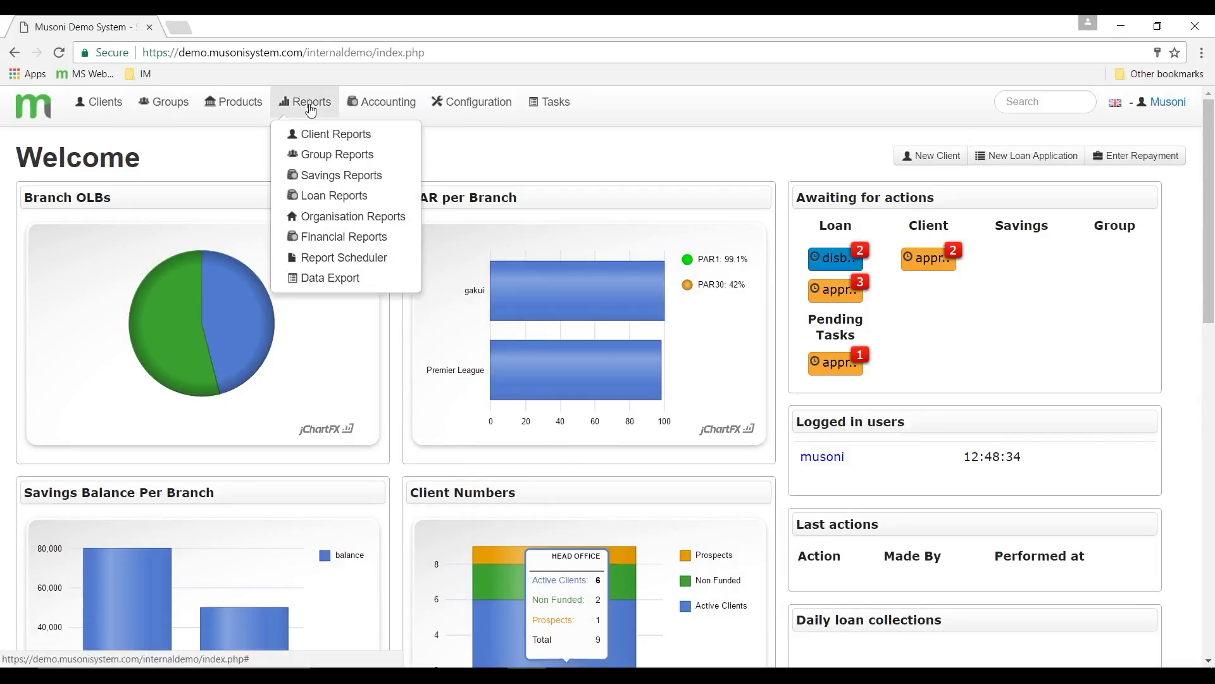
# Step: Choose Data Export from the Reports dropdown to list the existing exports
pyautogui.click(339, 282)
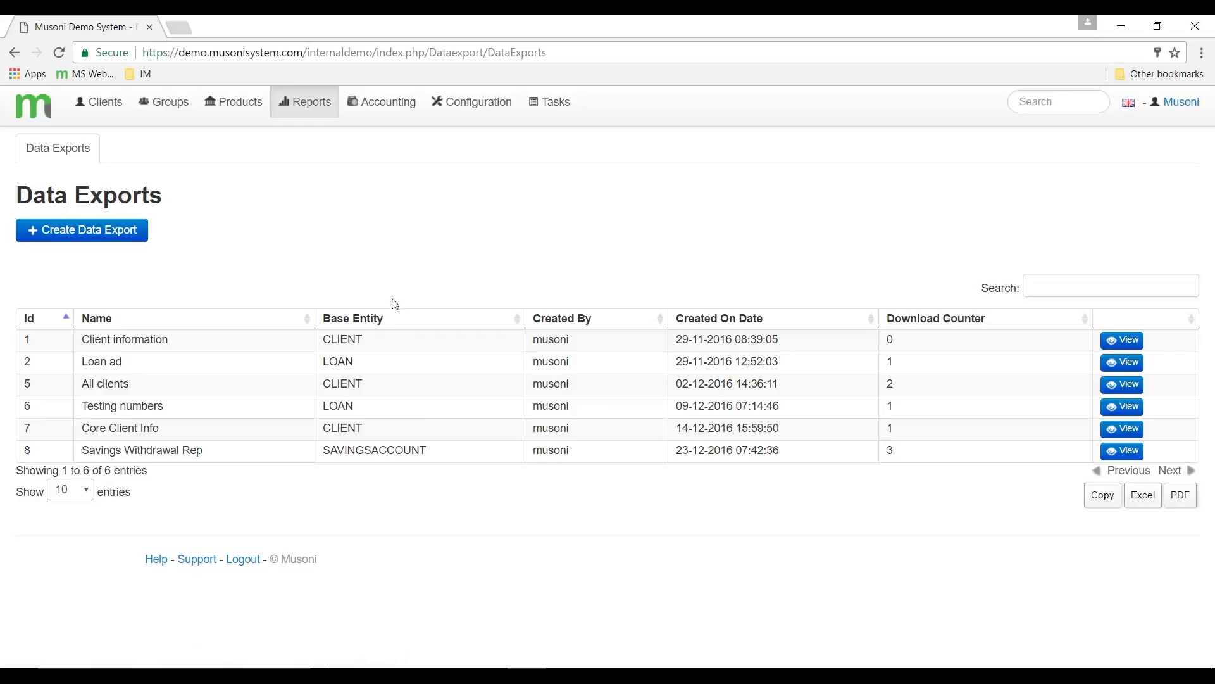
# Step: Create a new data export named 'Monthly Disbursement' with LOAN as its base entity
pyautogui.click(102, 230)
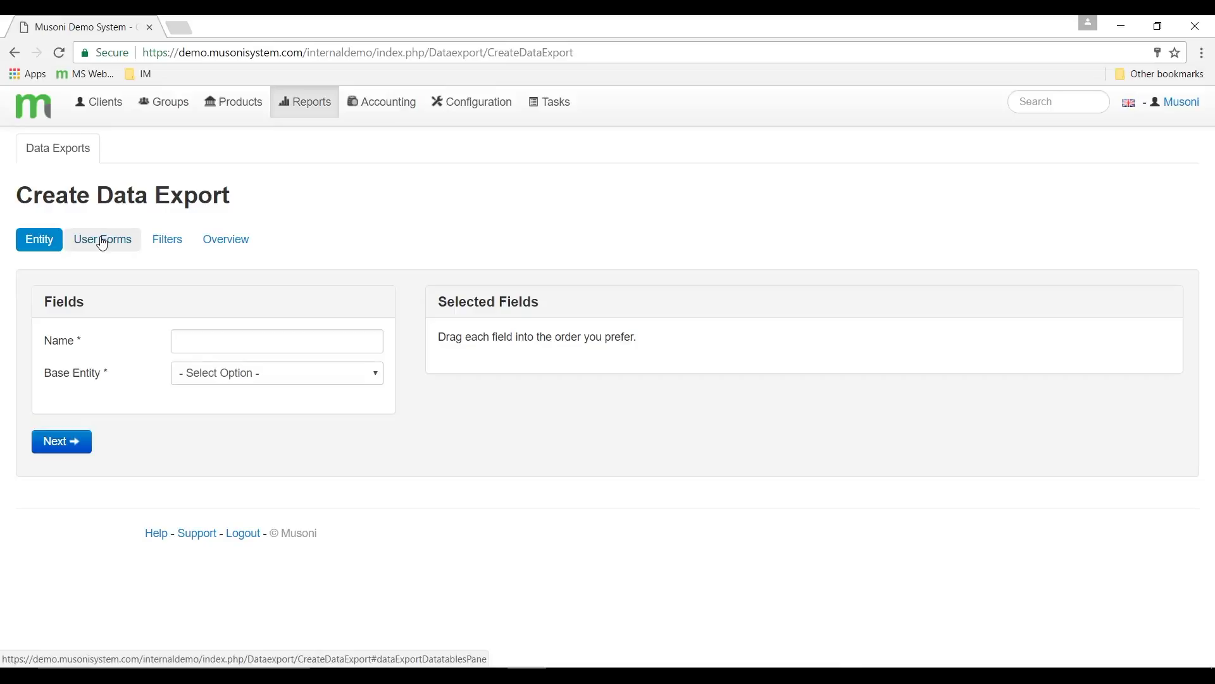
pyautogui.click(189, 342)
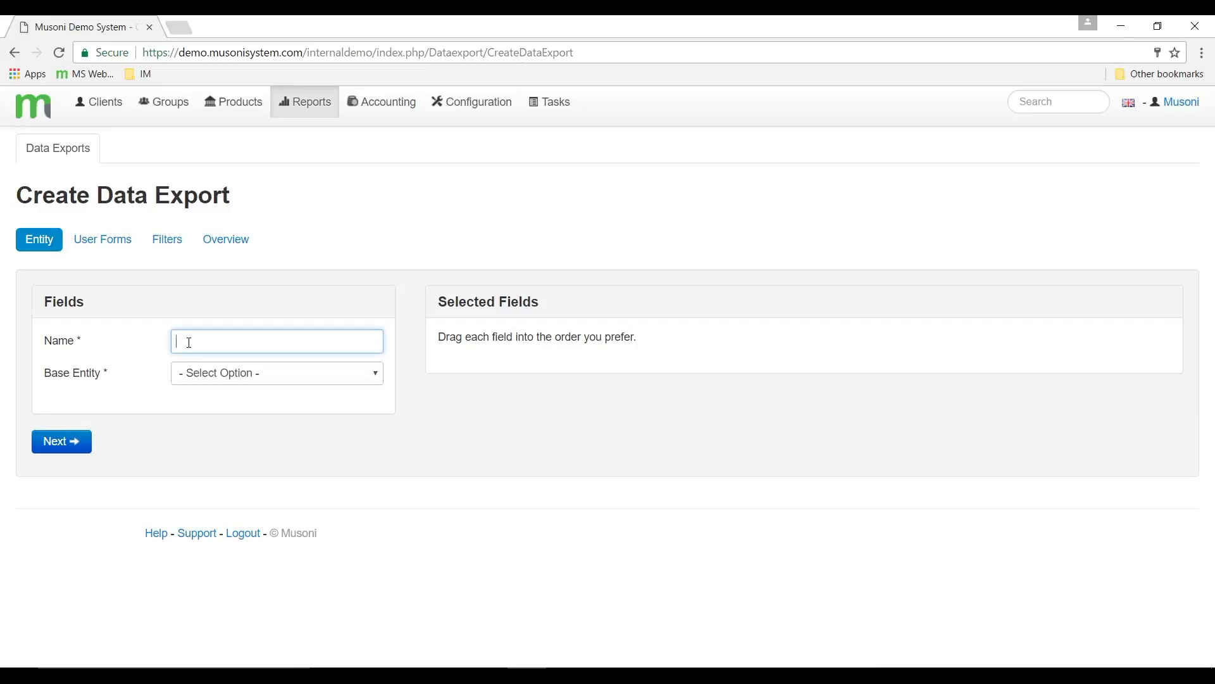
pyautogui.write('Monthly Disbursement')
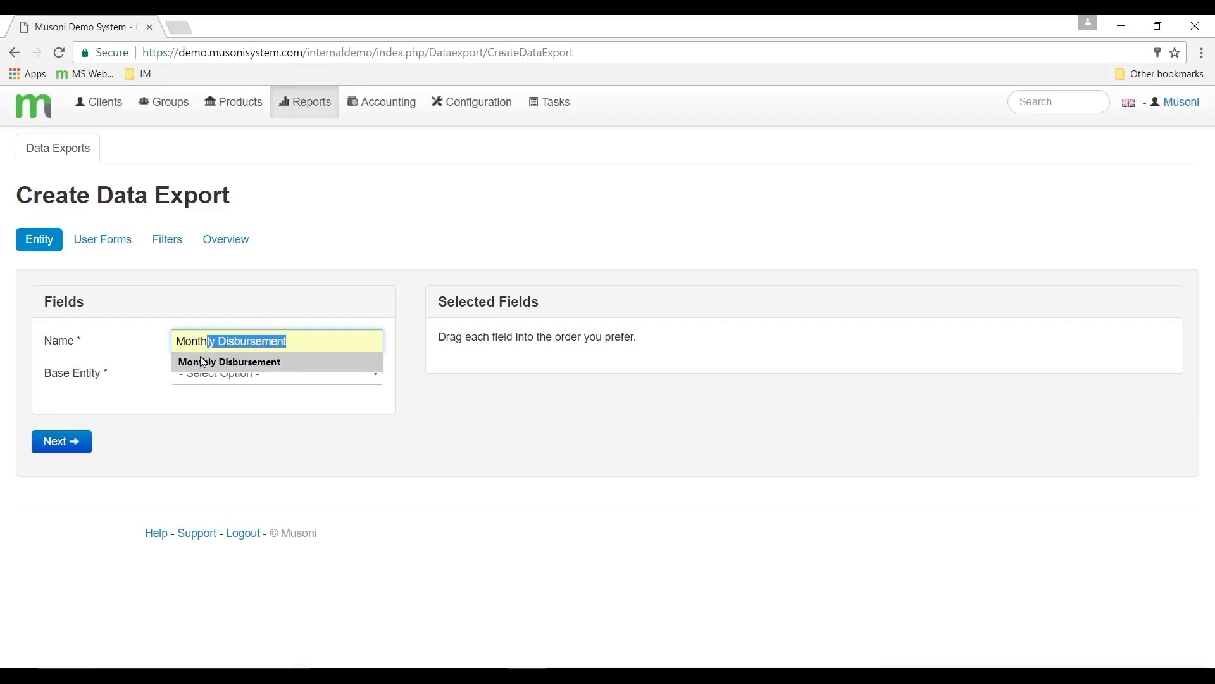
pyautogui.click(207, 364)
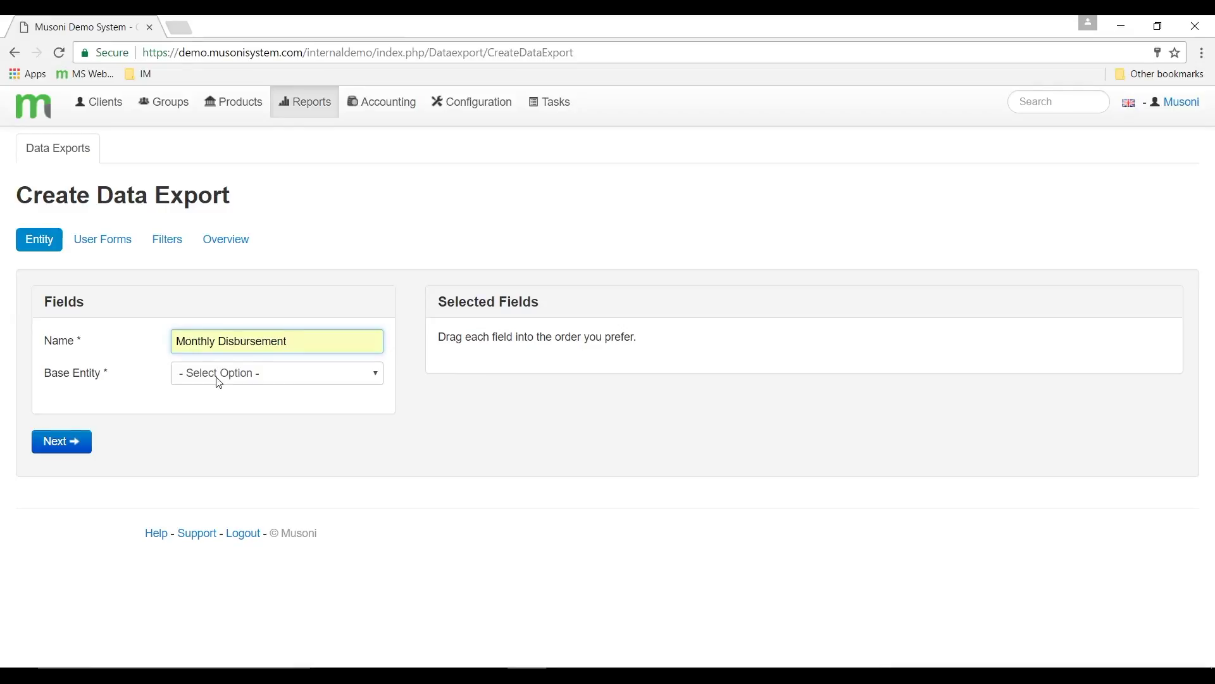
pyautogui.click(219, 379)
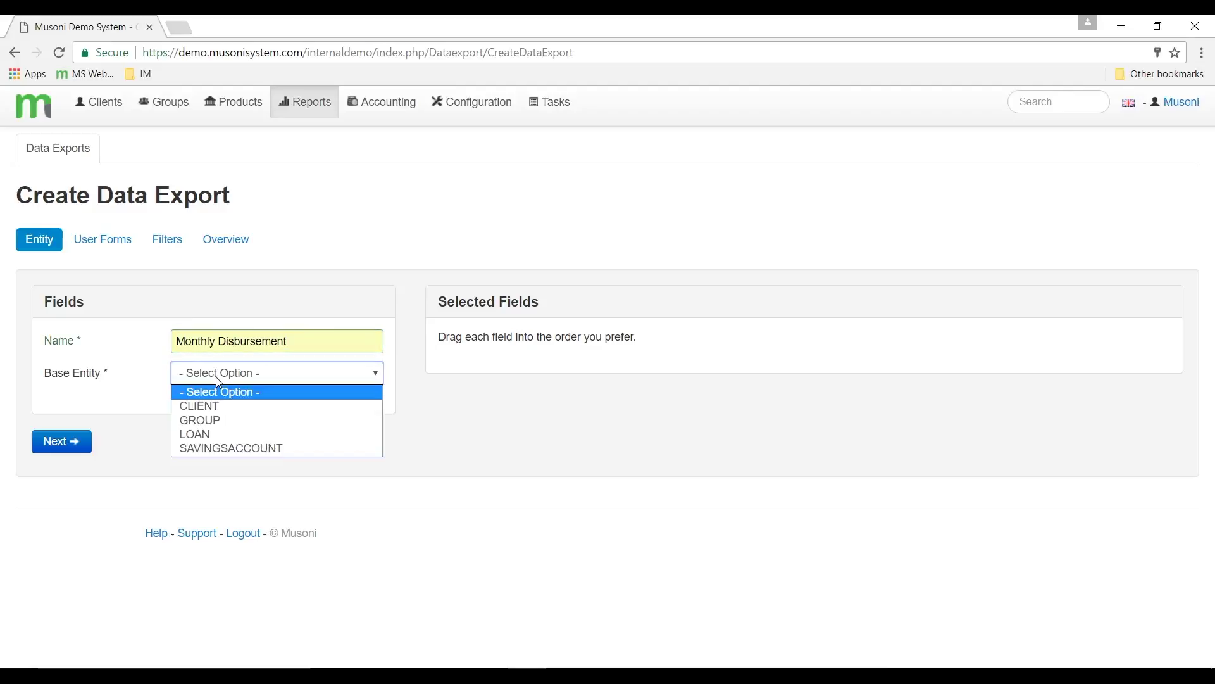
pyautogui.click(223, 435)
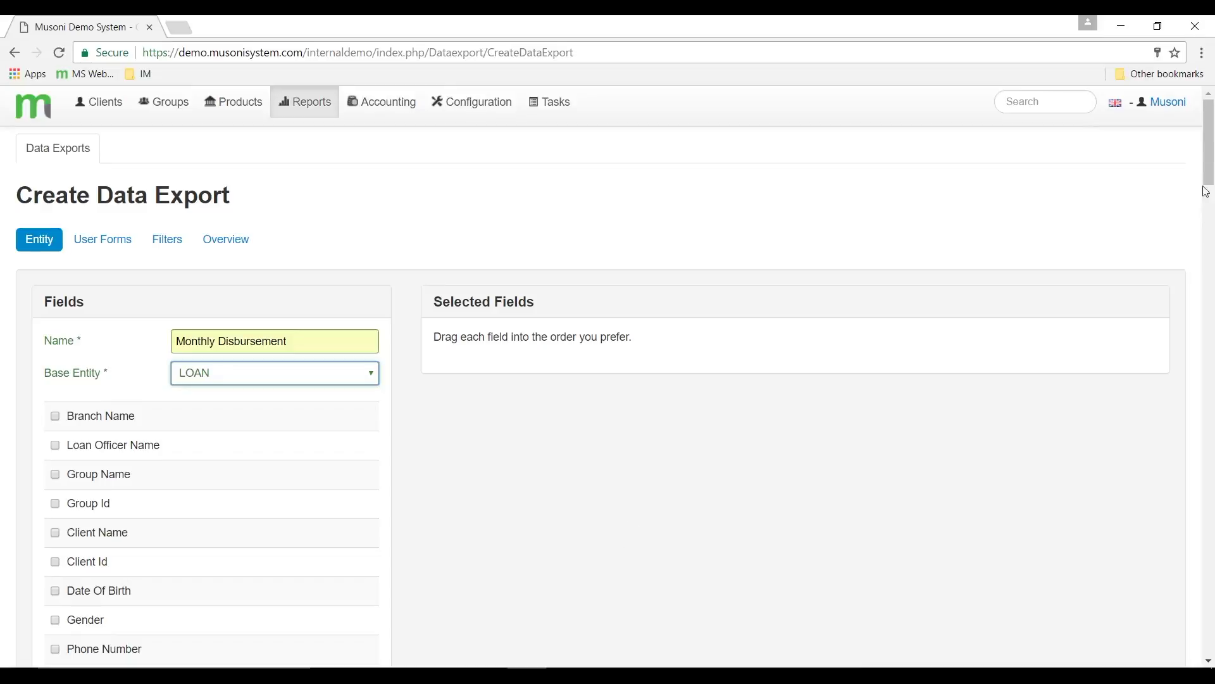
# Step: Tick the disbursement, first repayment and Matured On Date fields in the loan field list
pyautogui.moveTo(1211, 157); pyautogui.dragTo(1210, 208)
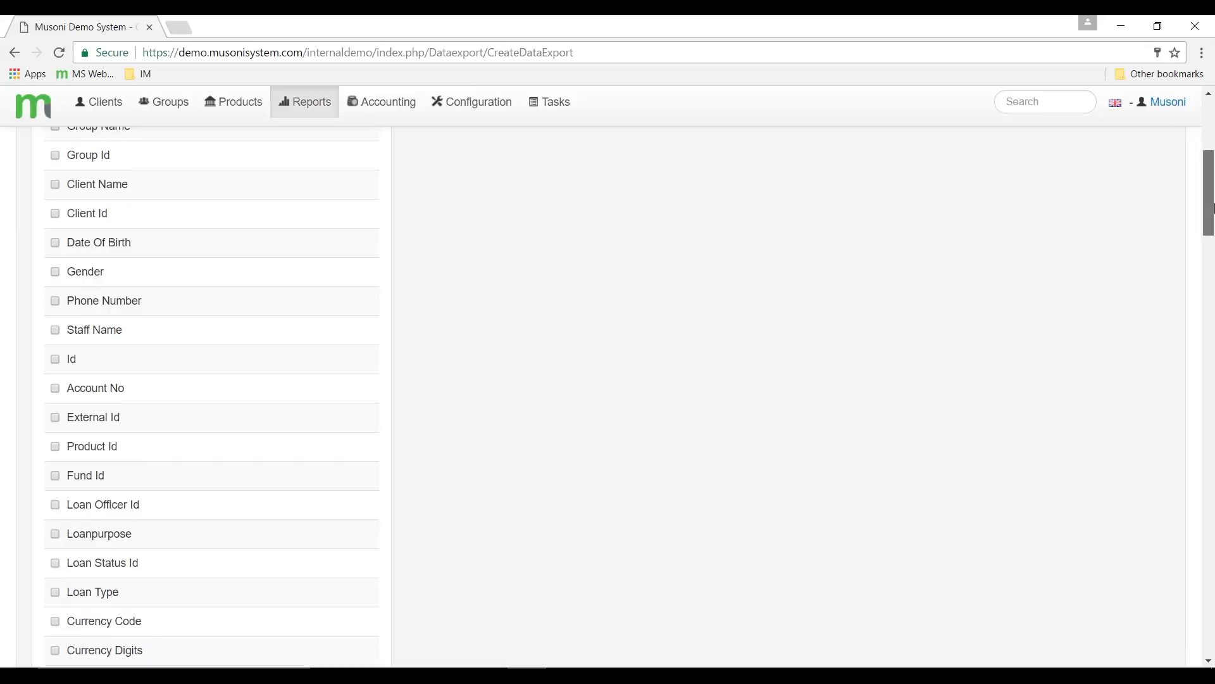
pyautogui.moveTo(1212, 209); pyautogui.dragTo(1211, 371)
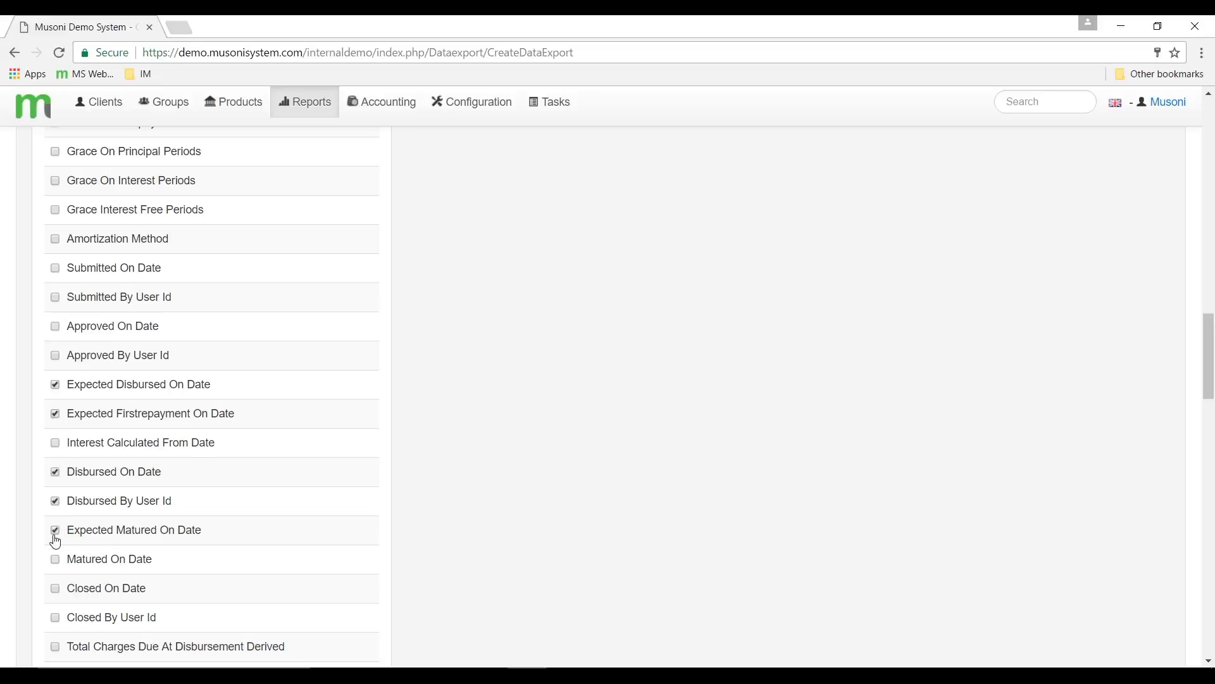
pyautogui.click(55, 558)
pyautogui.moveTo(1209, 340); pyautogui.dragTo(1211, 621)
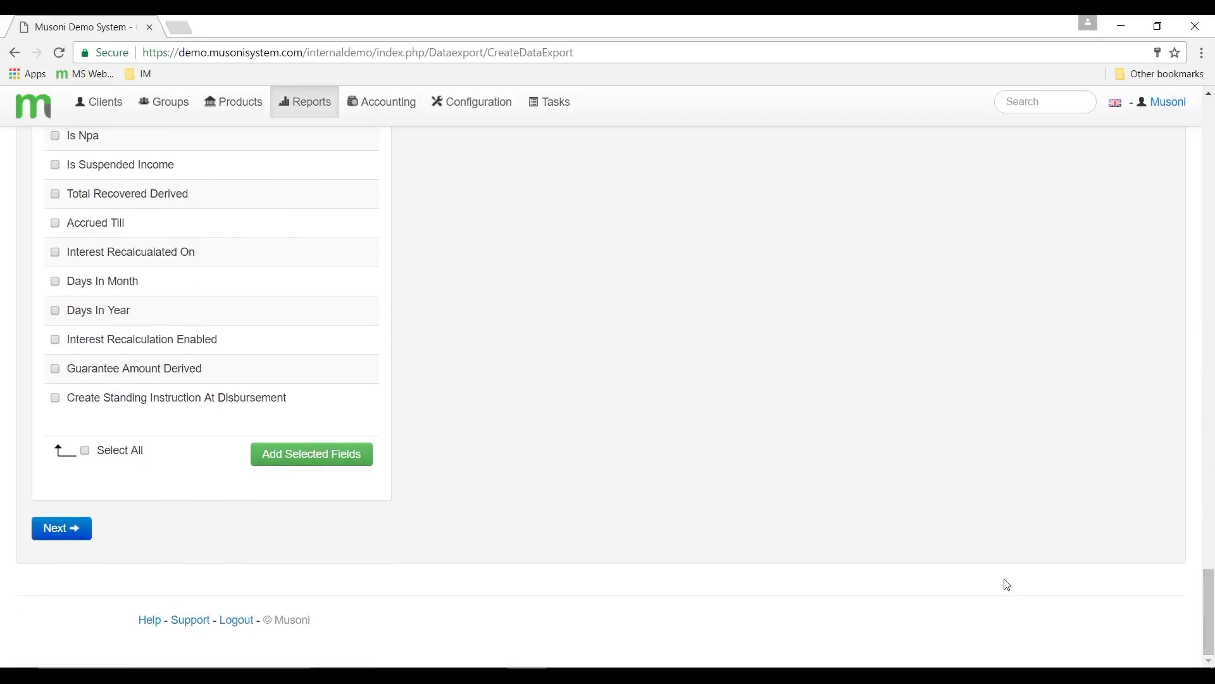
# Step: Add the six ticked fields, placing Disbursed On Date and Disbursed By User Id before Expected Firstrepayment On Date
pyautogui.click(333, 465)
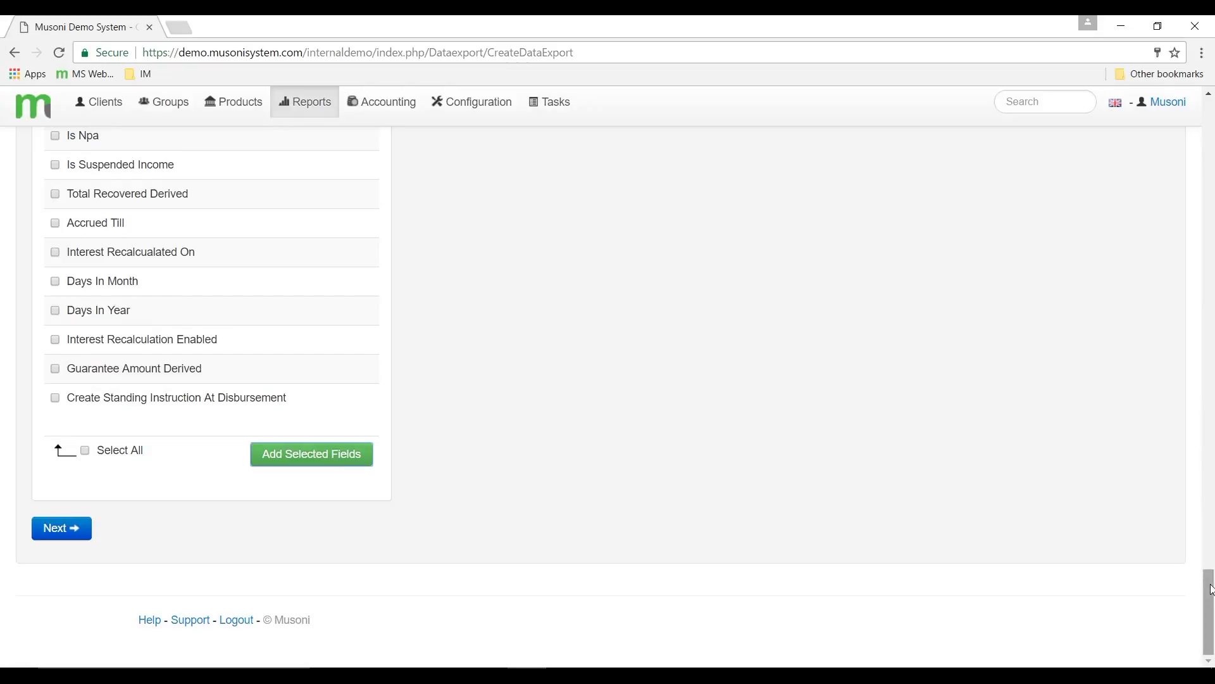
pyautogui.moveTo(1210, 589); pyautogui.dragTo(1209, 124)
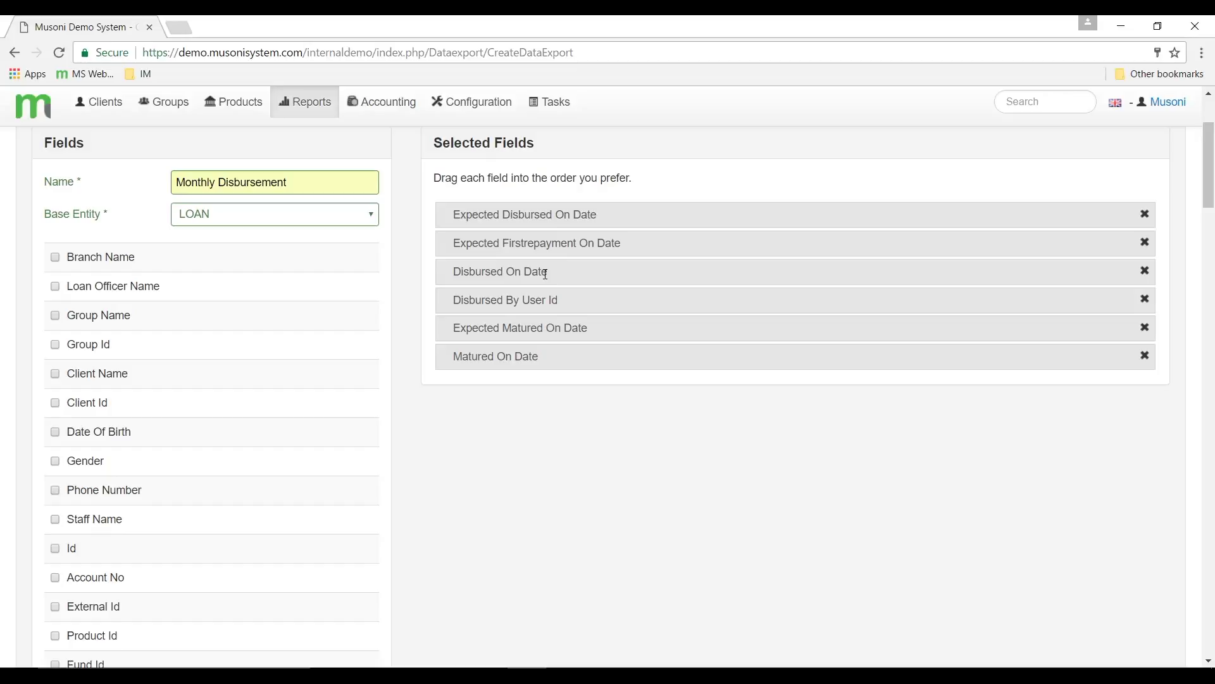
pyautogui.moveTo(546, 270); pyautogui.dragTo(546, 241)
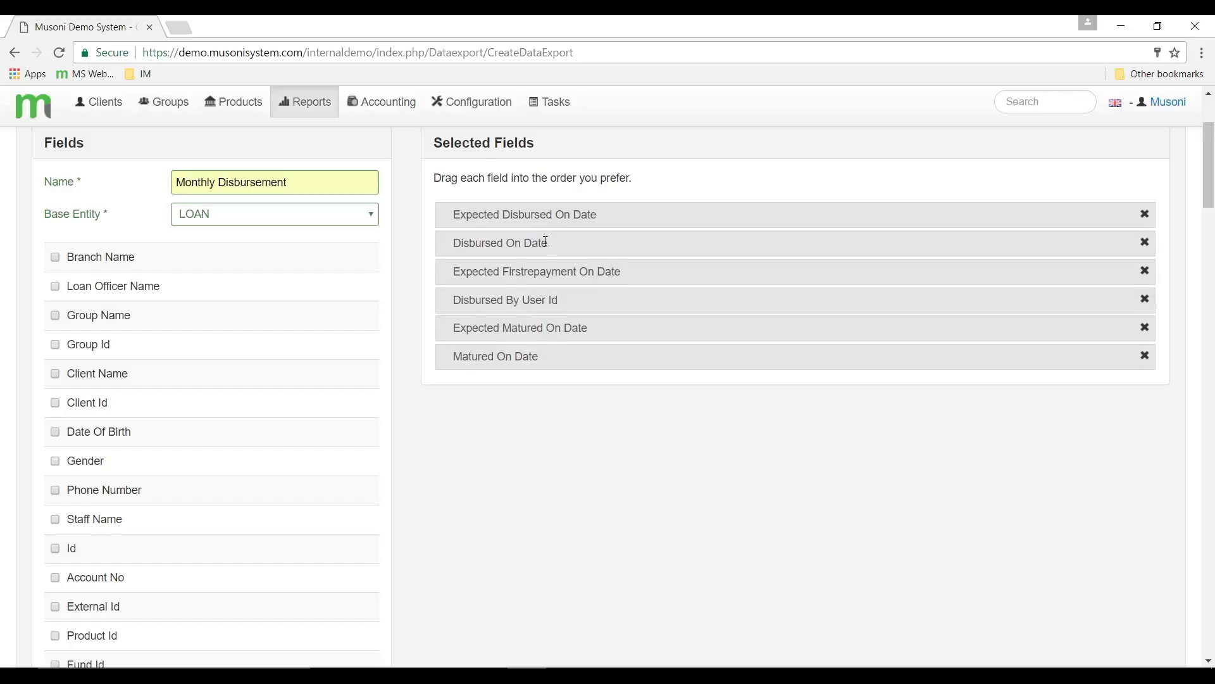
pyautogui.moveTo(538, 301); pyautogui.dragTo(537, 271)
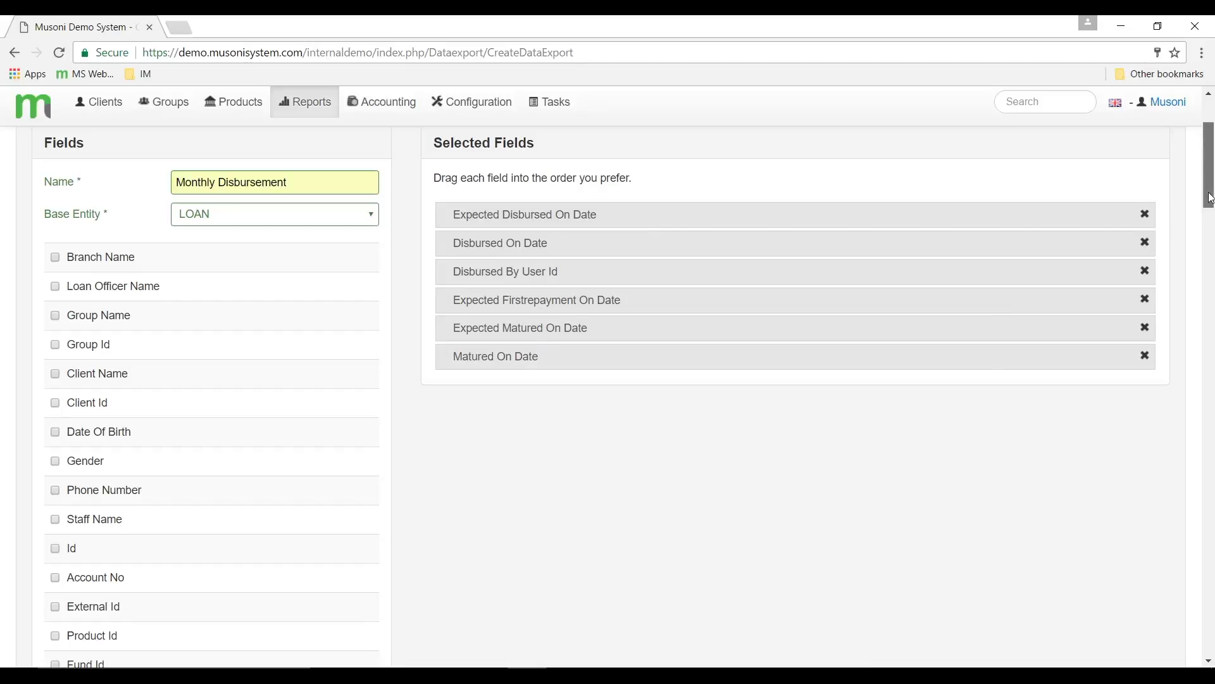
pyautogui.moveTo(1210, 197); pyautogui.dragTo(1212, 645)
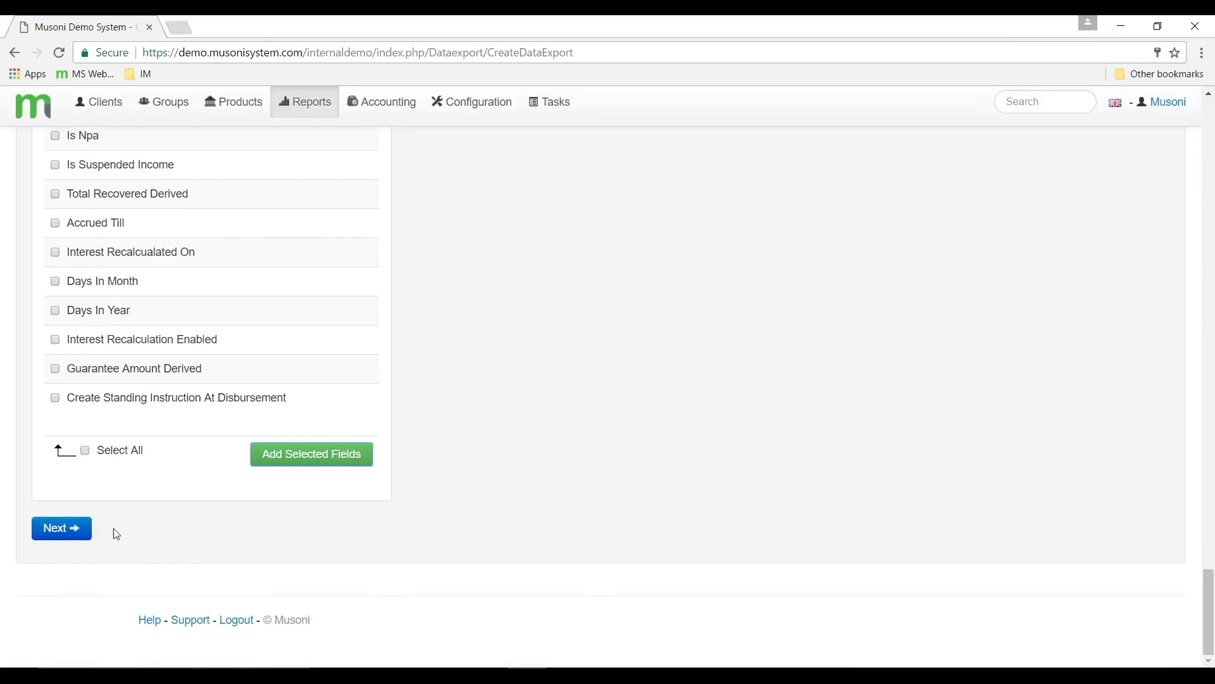
pyautogui.click(80, 537)
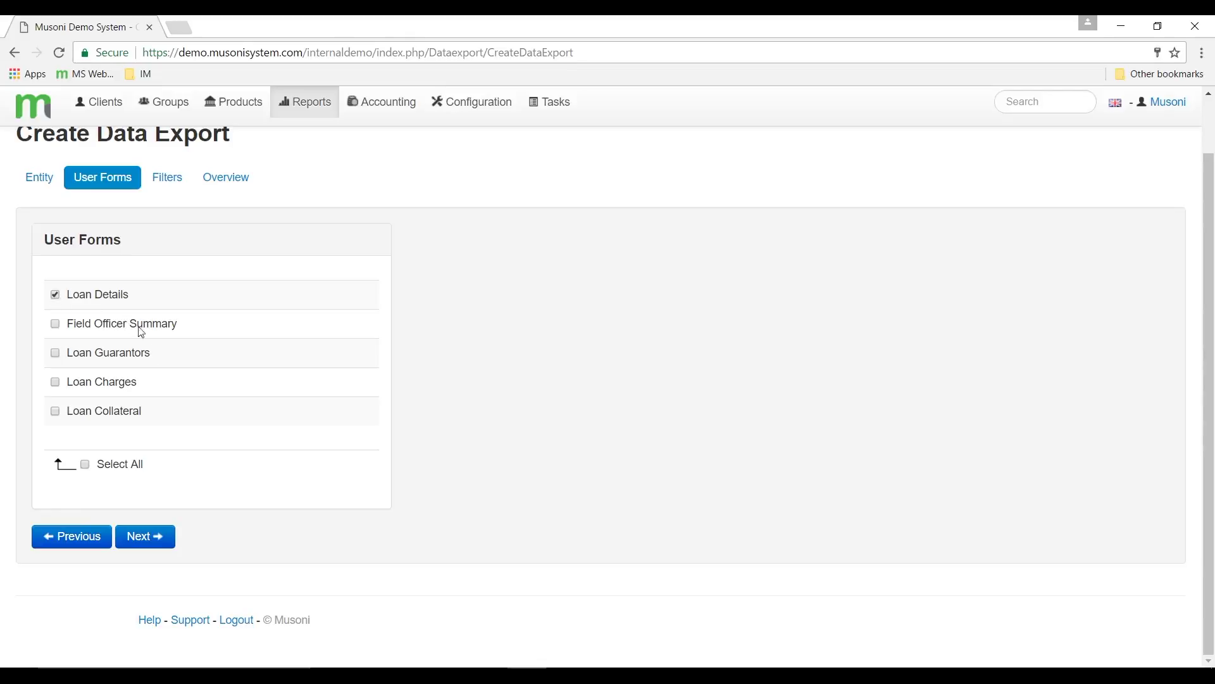
# Step: Keep the Loan Details user form included and continue to the Filters step
pyautogui.click(155, 545)
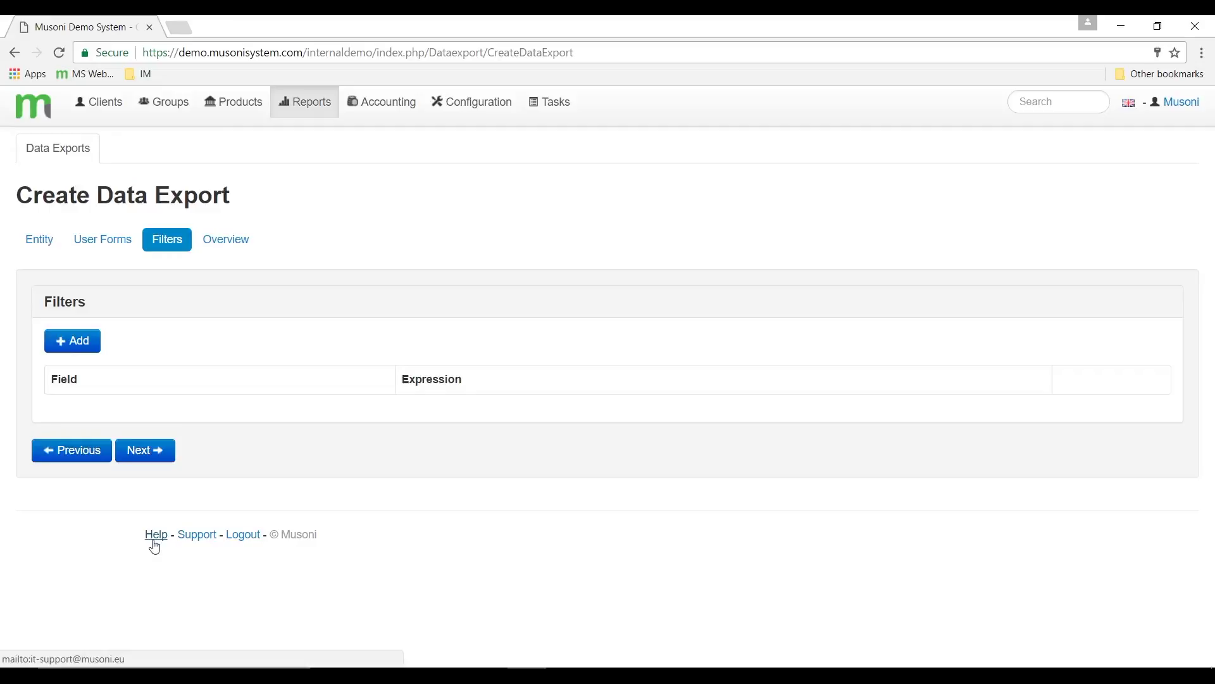
# Step: Start a new filter on the Disbursed On Date field
pyautogui.click(79, 347)
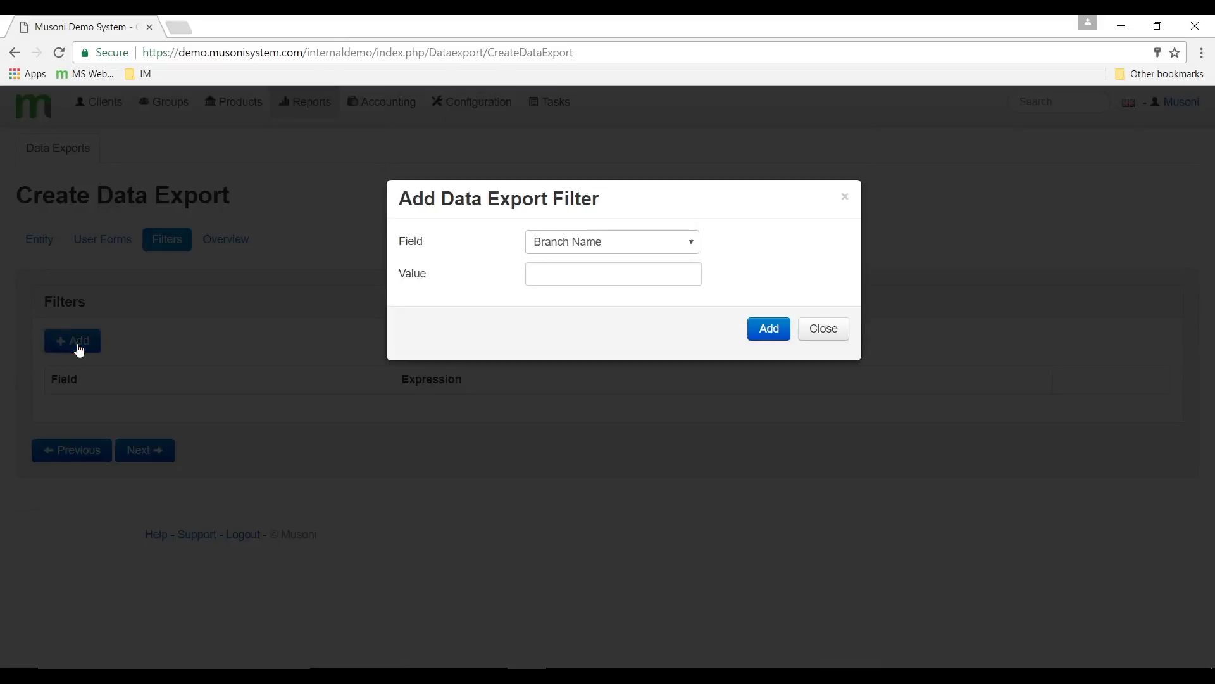
pyautogui.click(651, 250)
pyautogui.press('d')
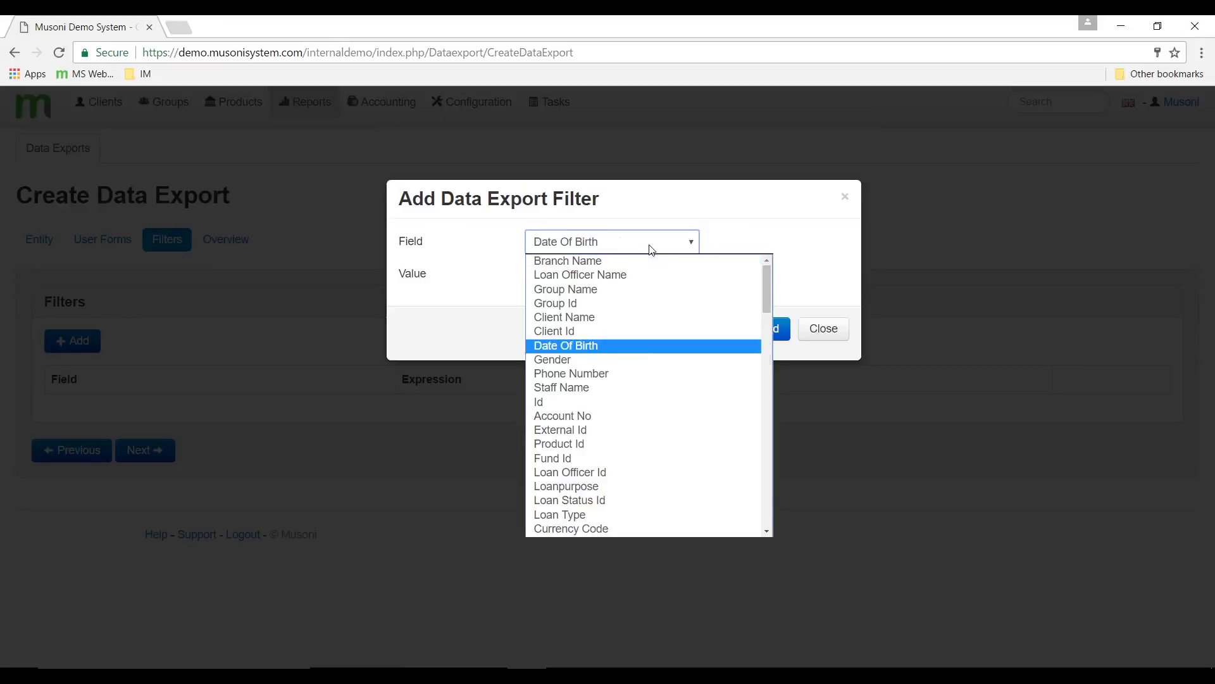
pyautogui.press('i')
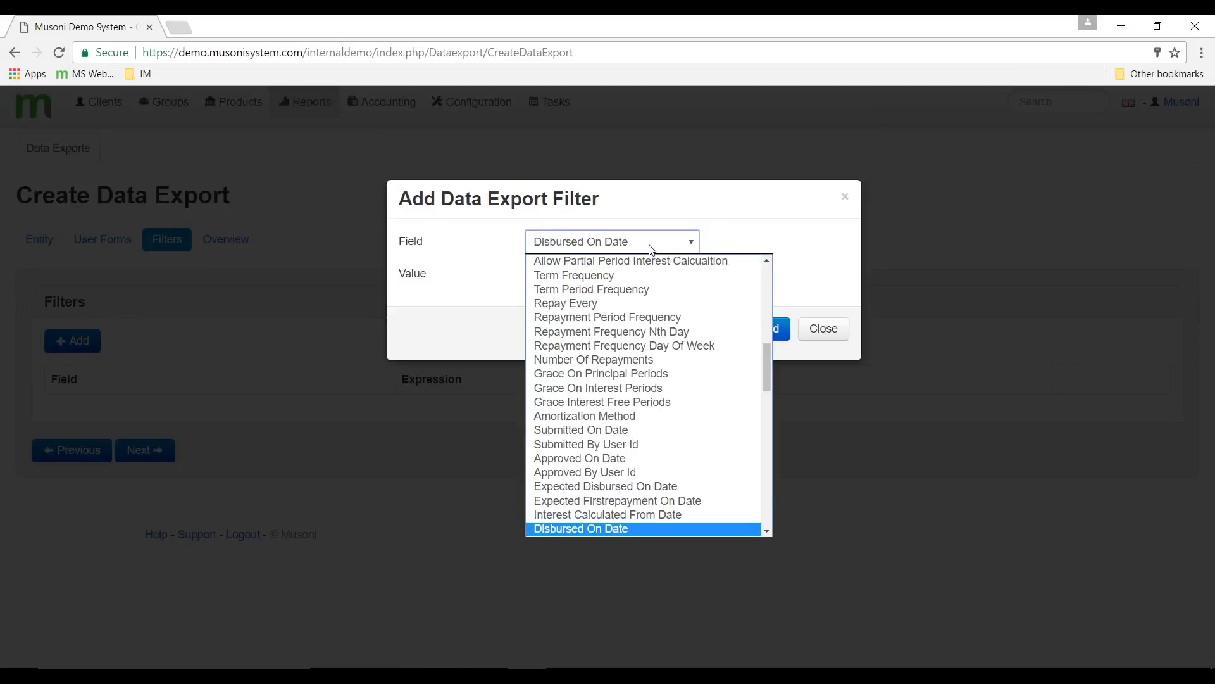
pyautogui.click(636, 531)
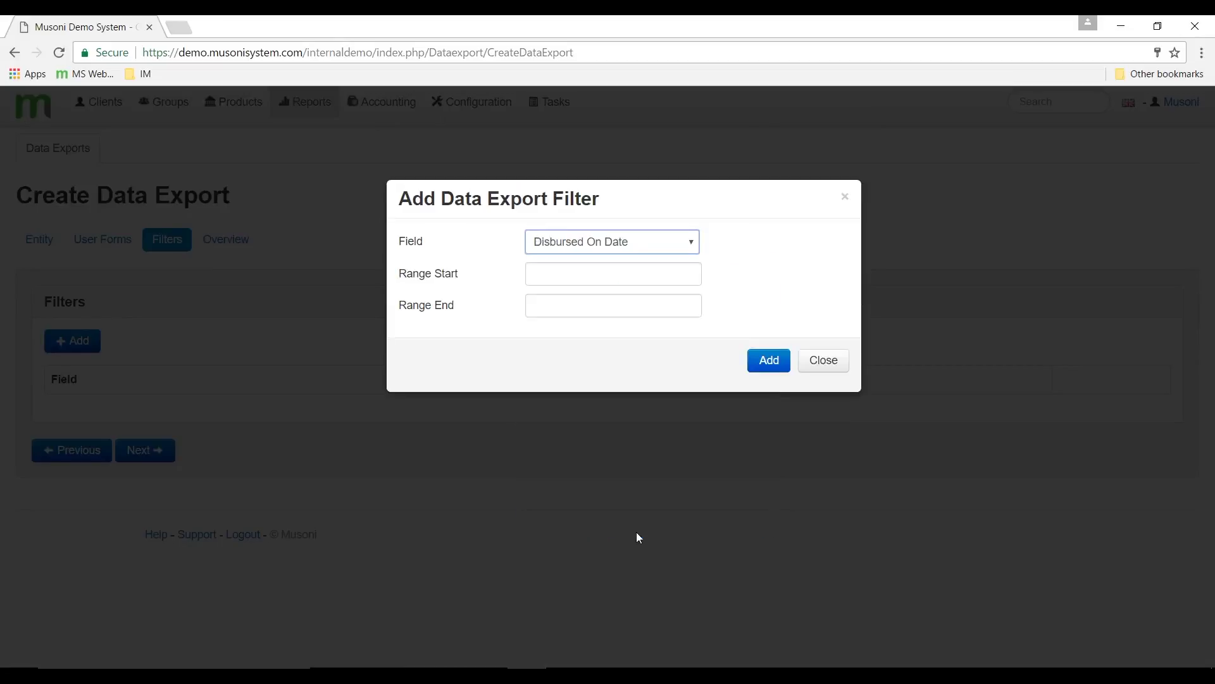
# Step: Set the filter range from 01-12-2016 to 01-01-2017, add it, and continue to Overview
pyautogui.click(557, 278)
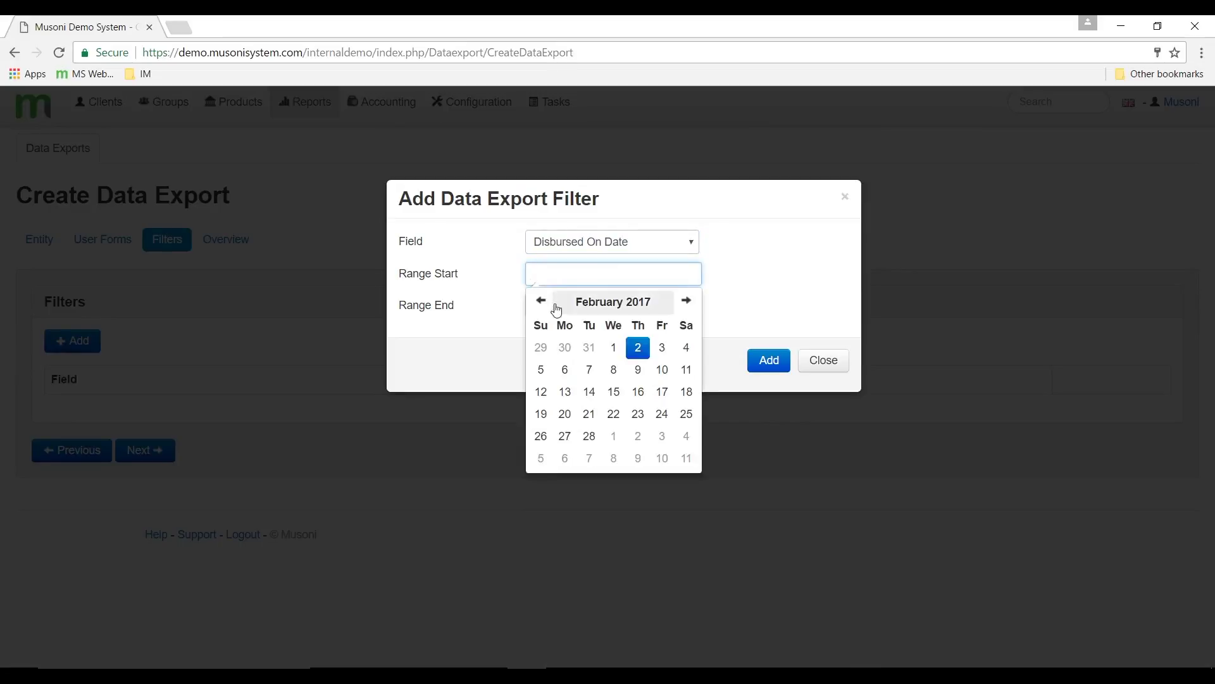
pyautogui.click(541, 303)
pyautogui.click(543, 302)
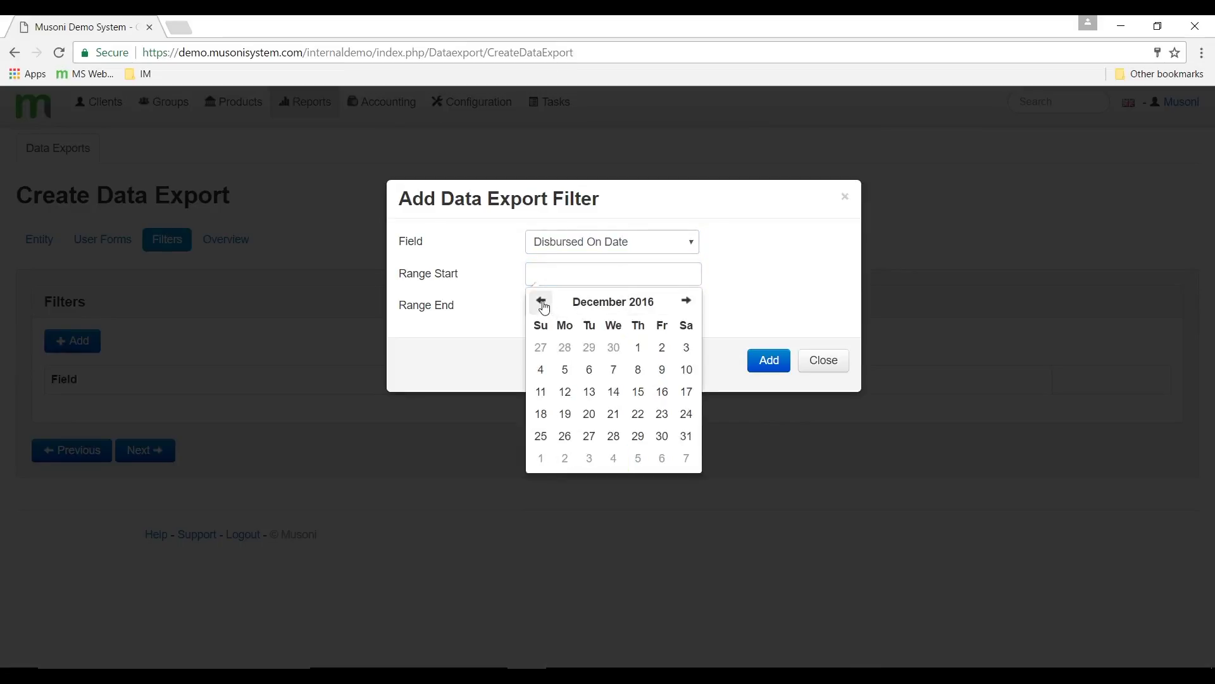
pyautogui.click(642, 351)
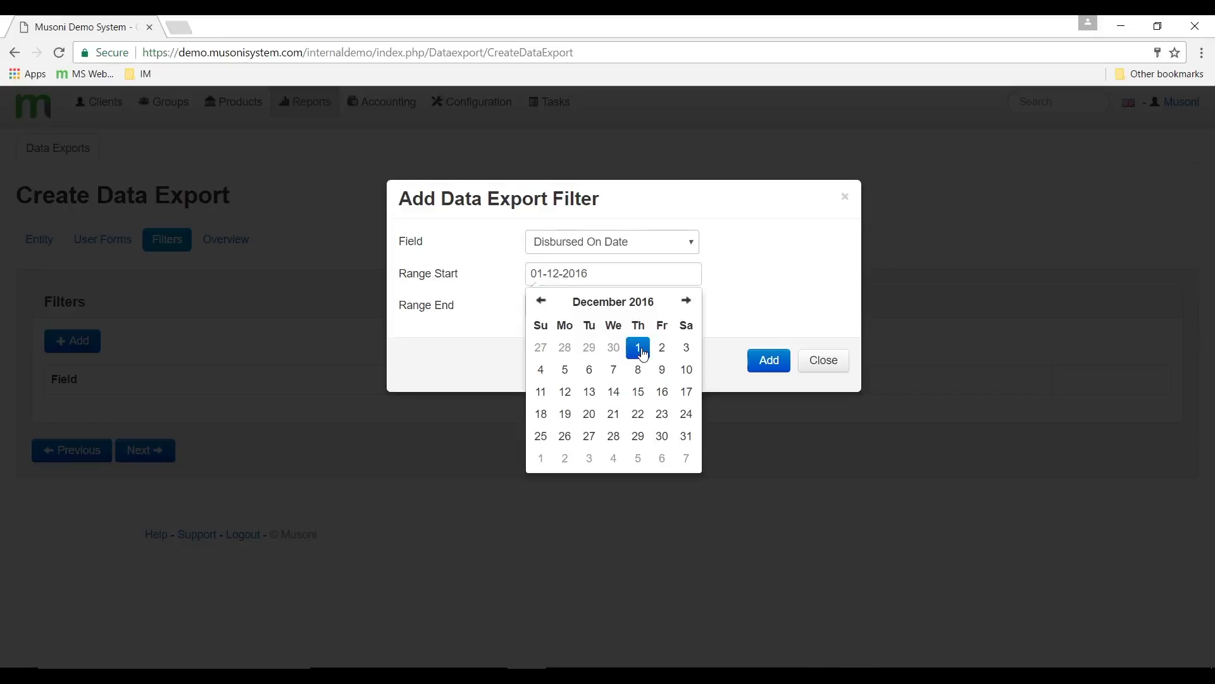
pyautogui.click(510, 324)
pyautogui.click(562, 309)
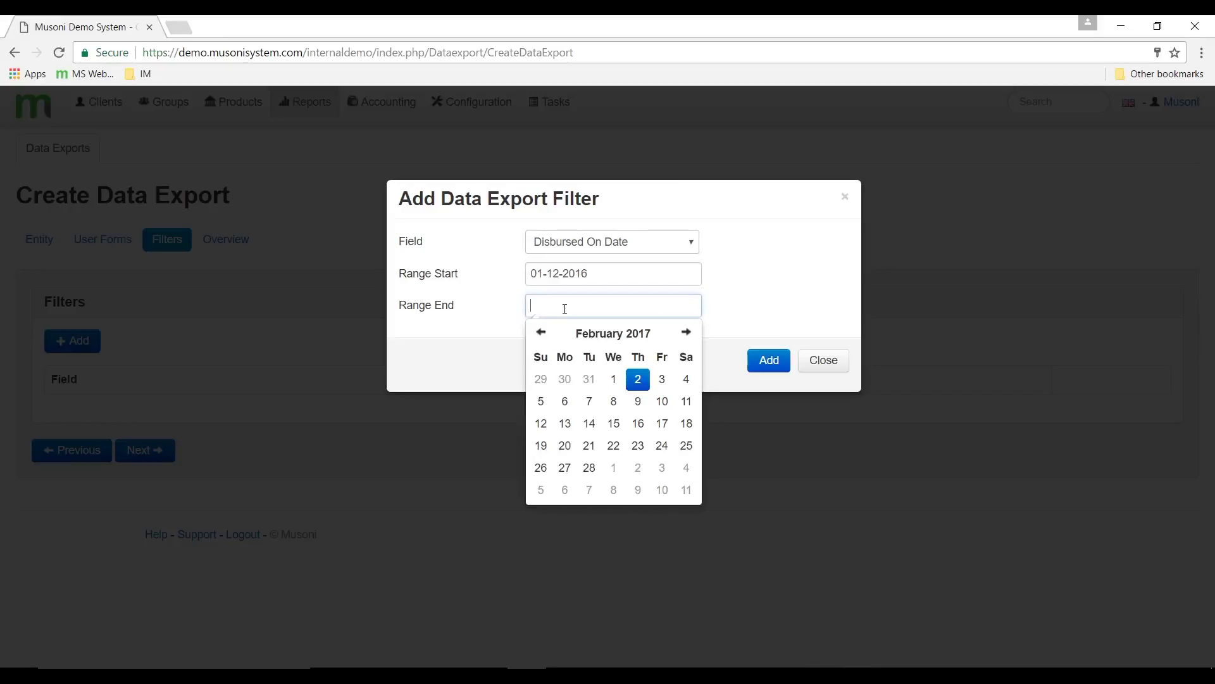
pyautogui.click(542, 332)
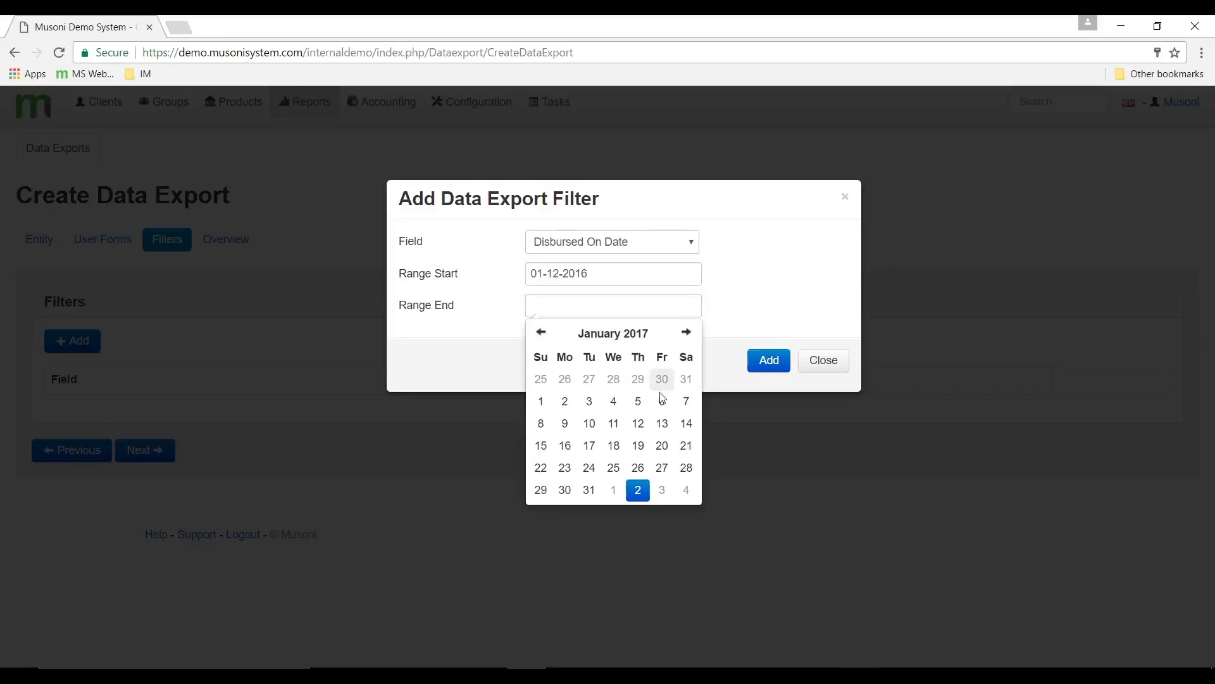
pyautogui.click(541, 402)
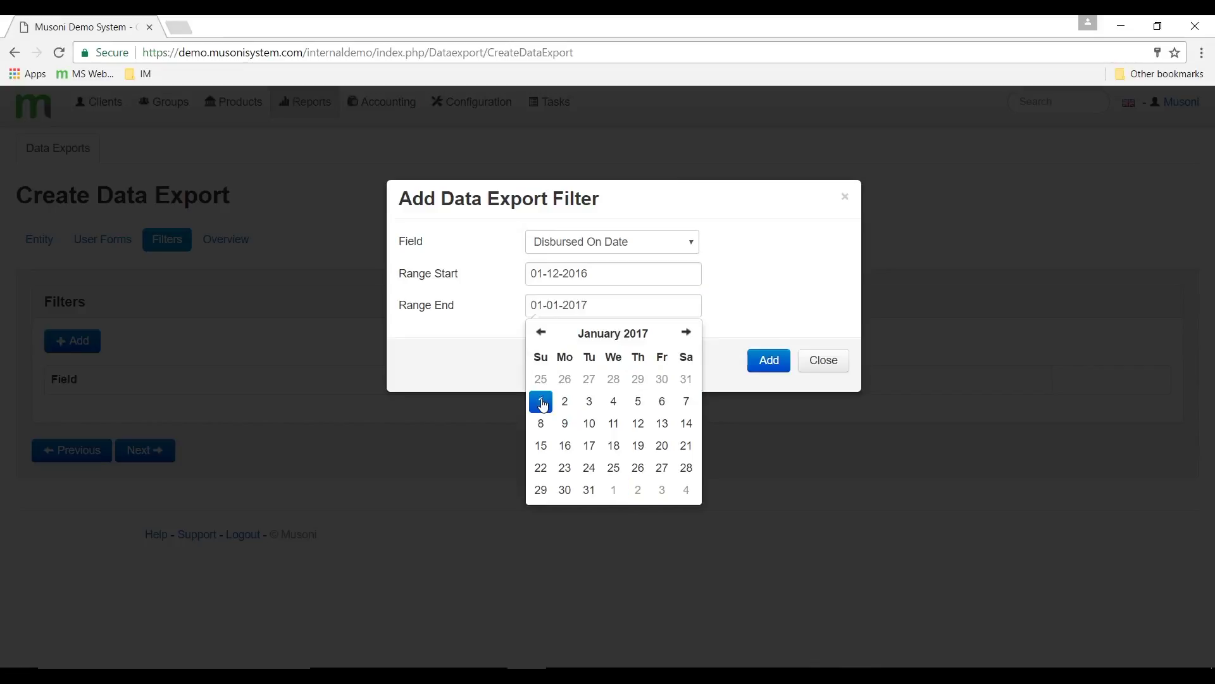
pyautogui.click(762, 298)
pyautogui.click(770, 361)
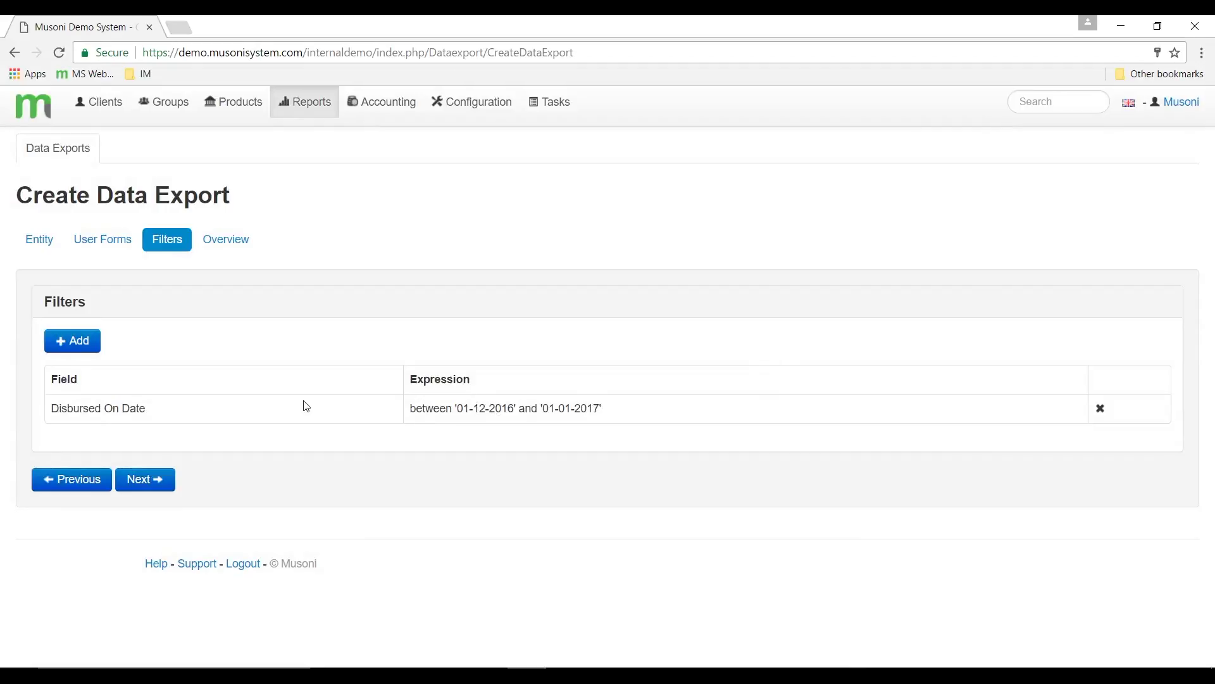
pyautogui.click(155, 474)
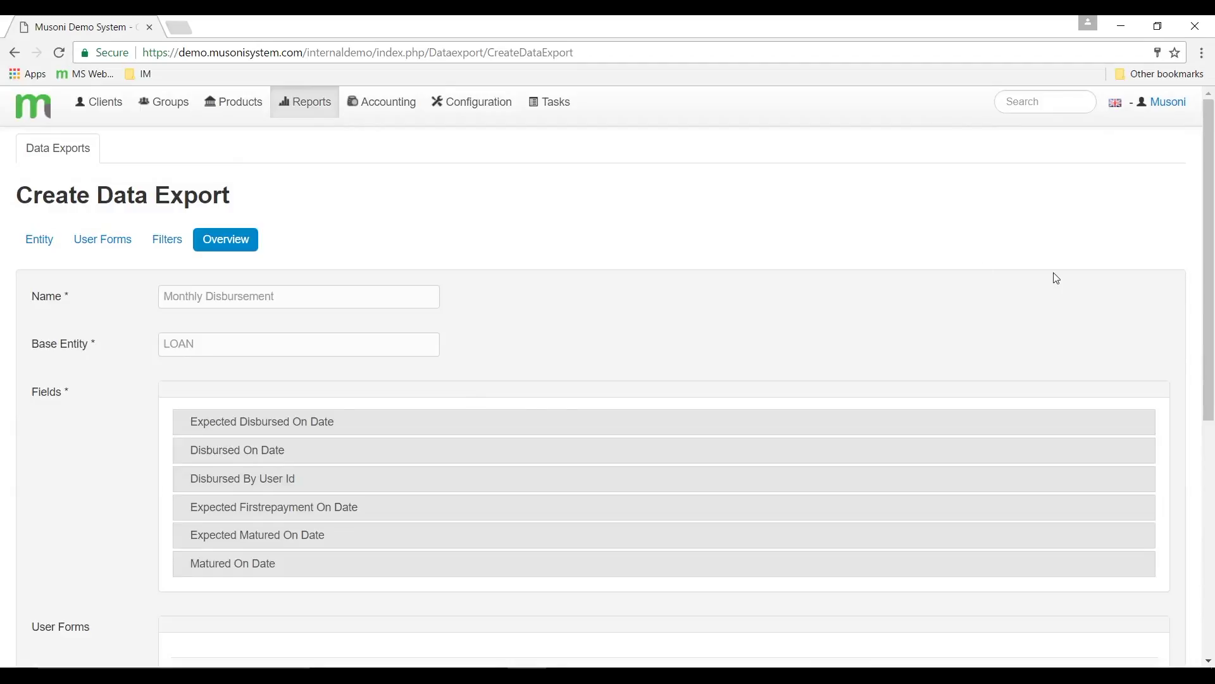
# Step: Review the overview settings and save the Monthly Disbursement export
pyautogui.moveTo(1205, 245); pyautogui.dragTo(1213, 471)
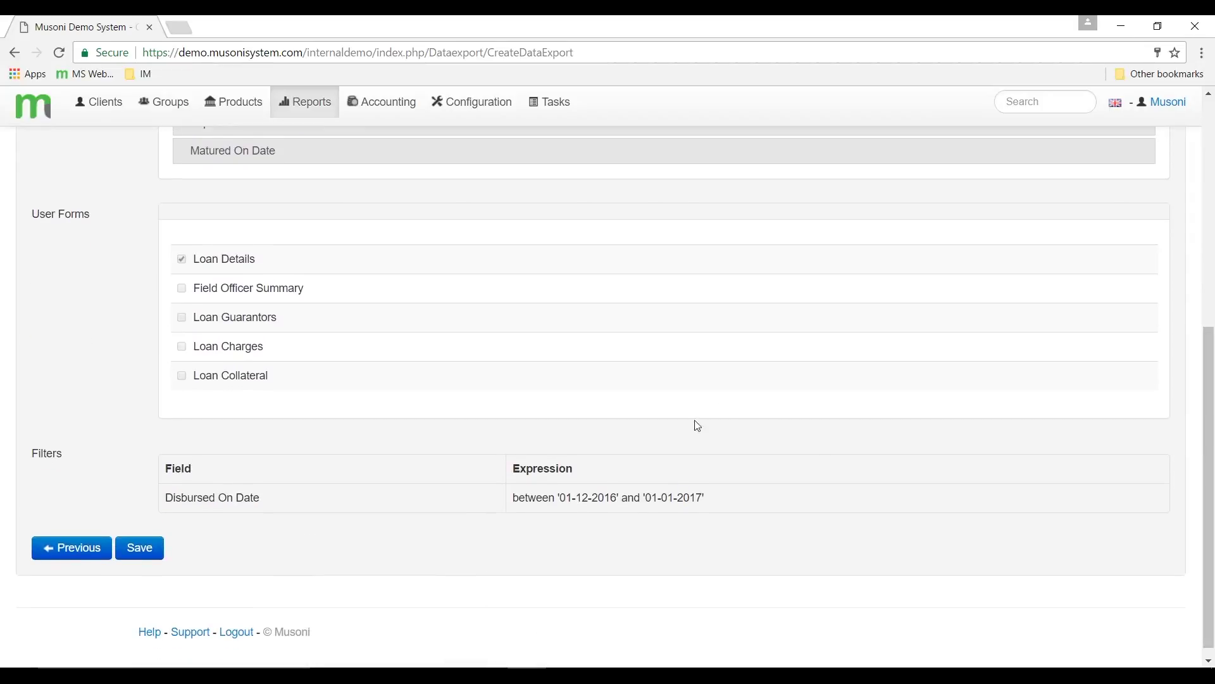
pyautogui.click(147, 555)
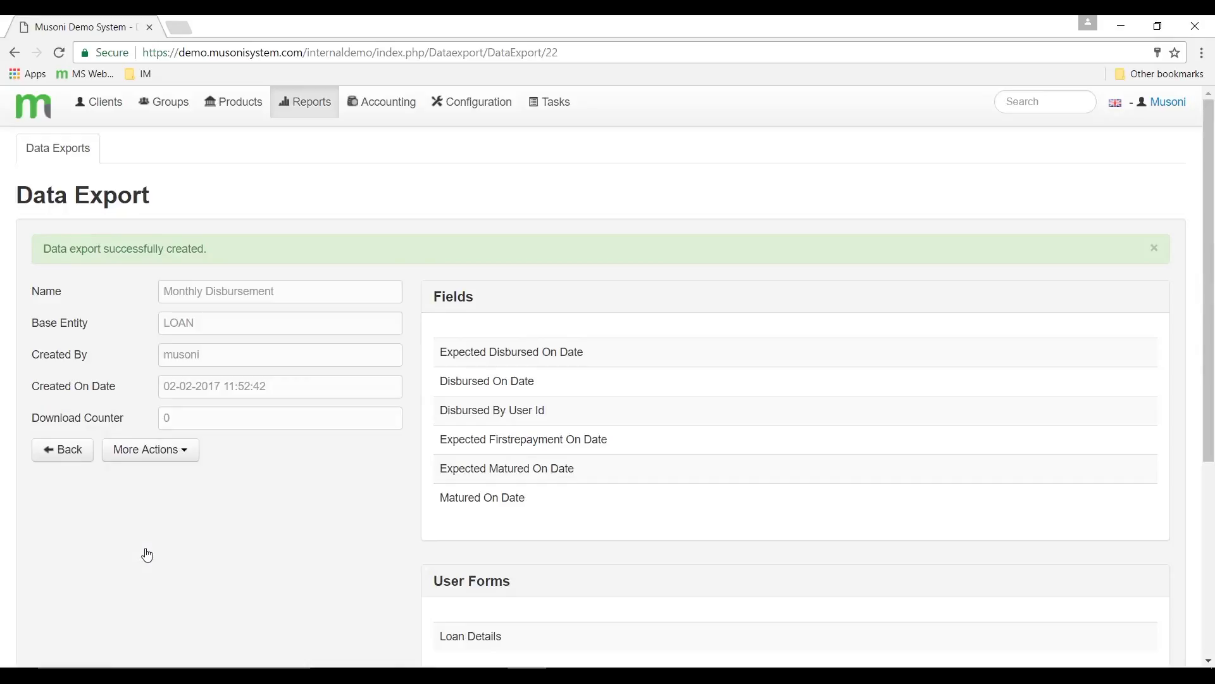
# Step: Download the Monthly Disbursement export in XLS file format from More Actions
pyautogui.click(169, 459)
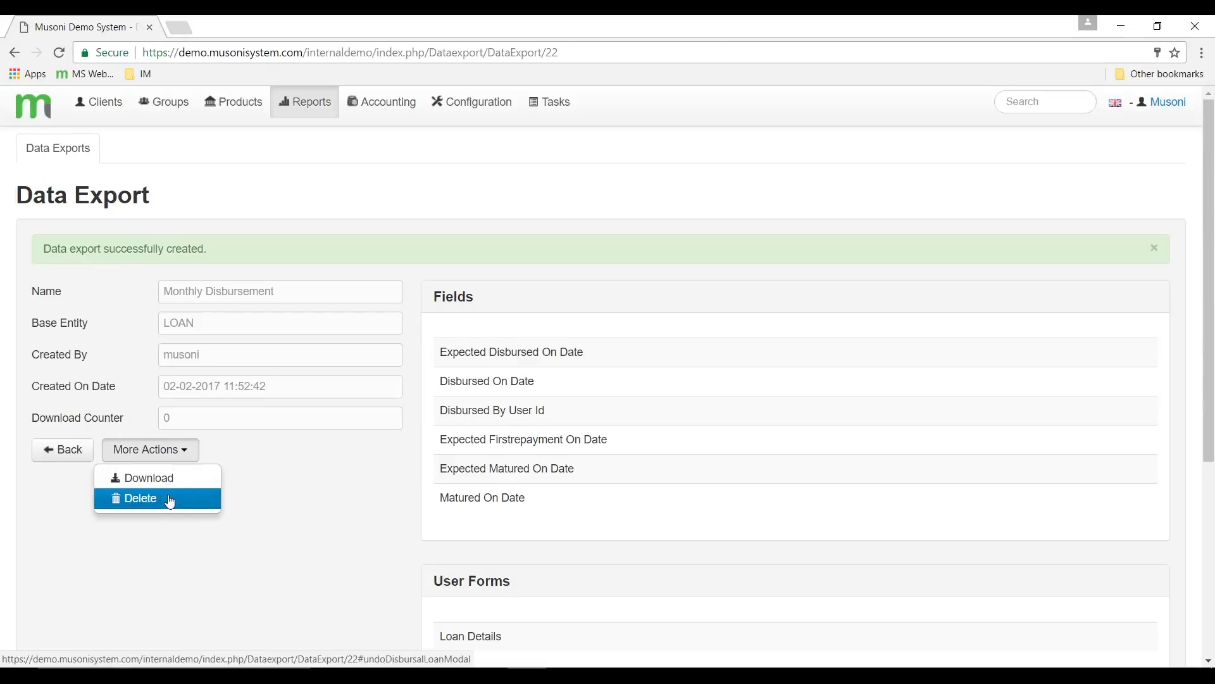
pyautogui.click(166, 483)
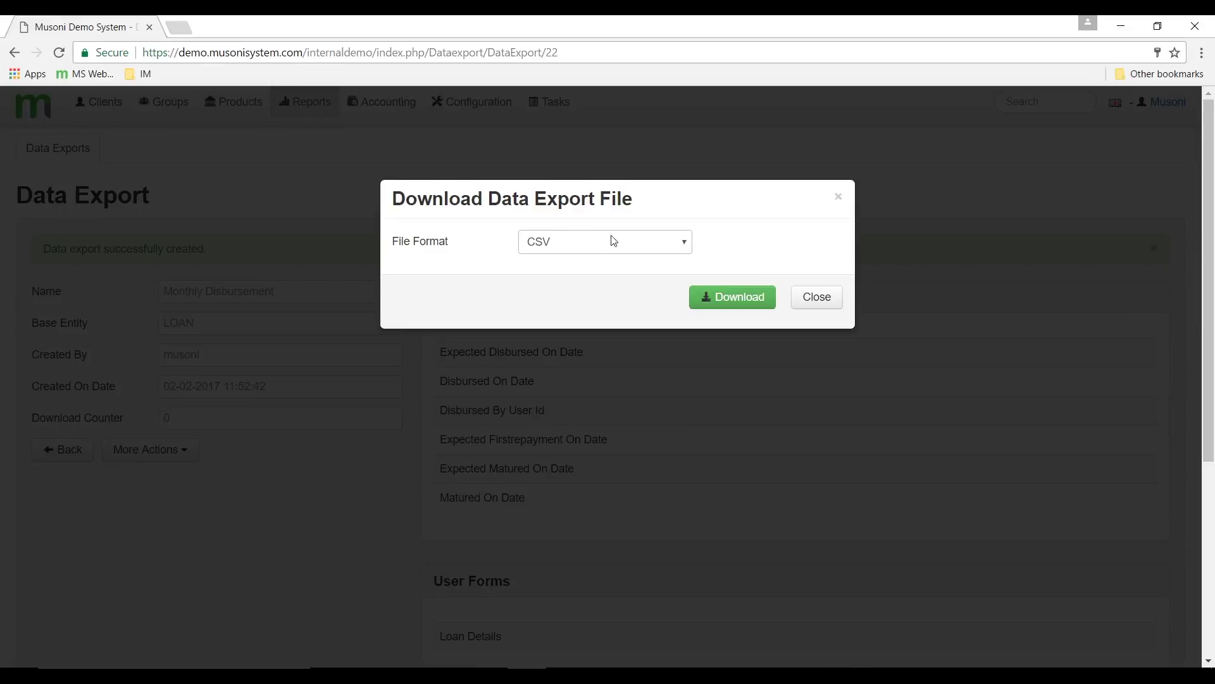
pyautogui.click(640, 248)
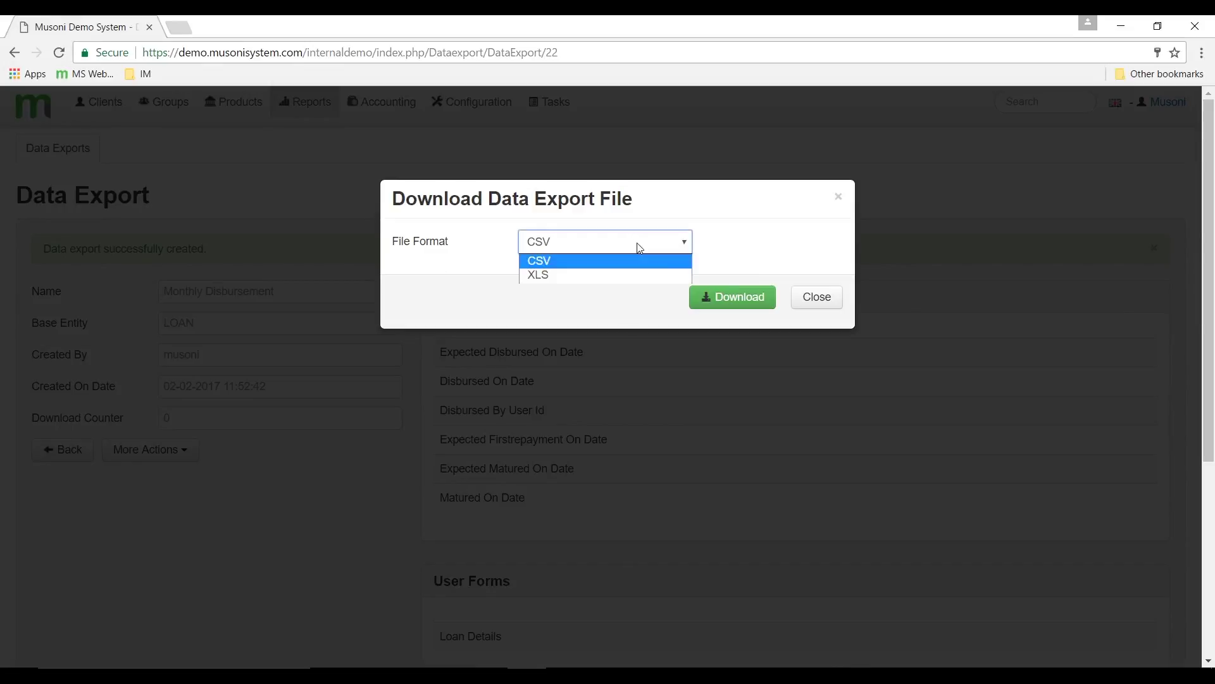
pyautogui.click(635, 276)
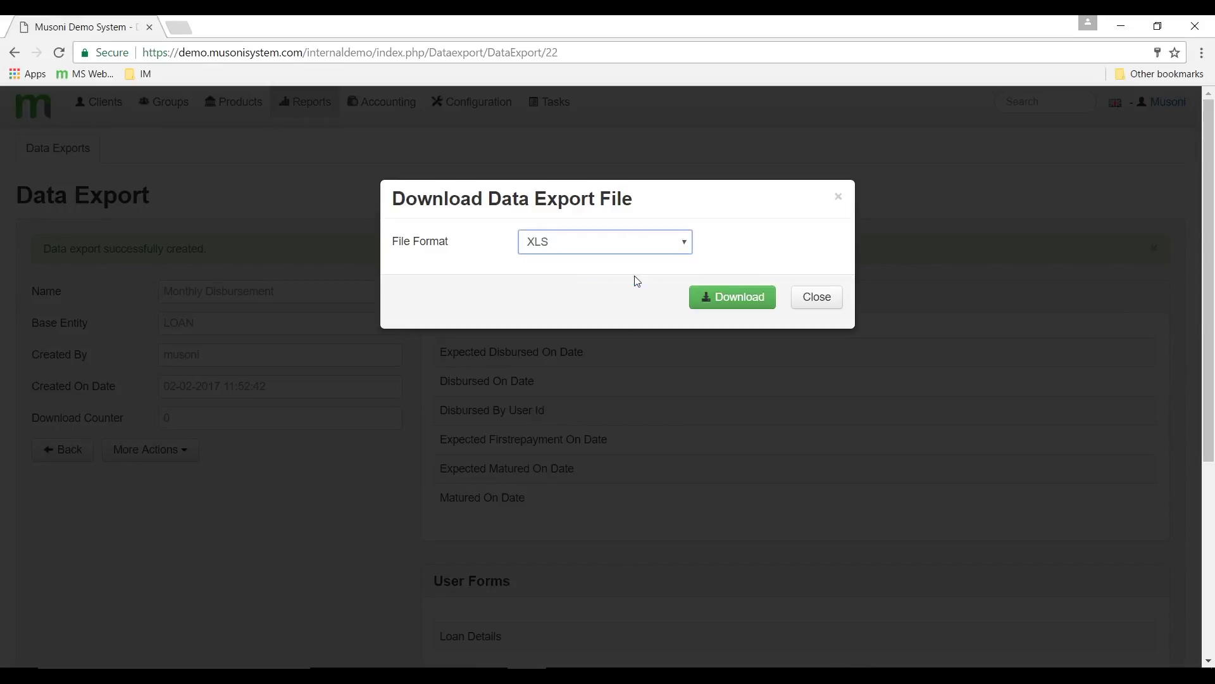
pyautogui.click(738, 305)
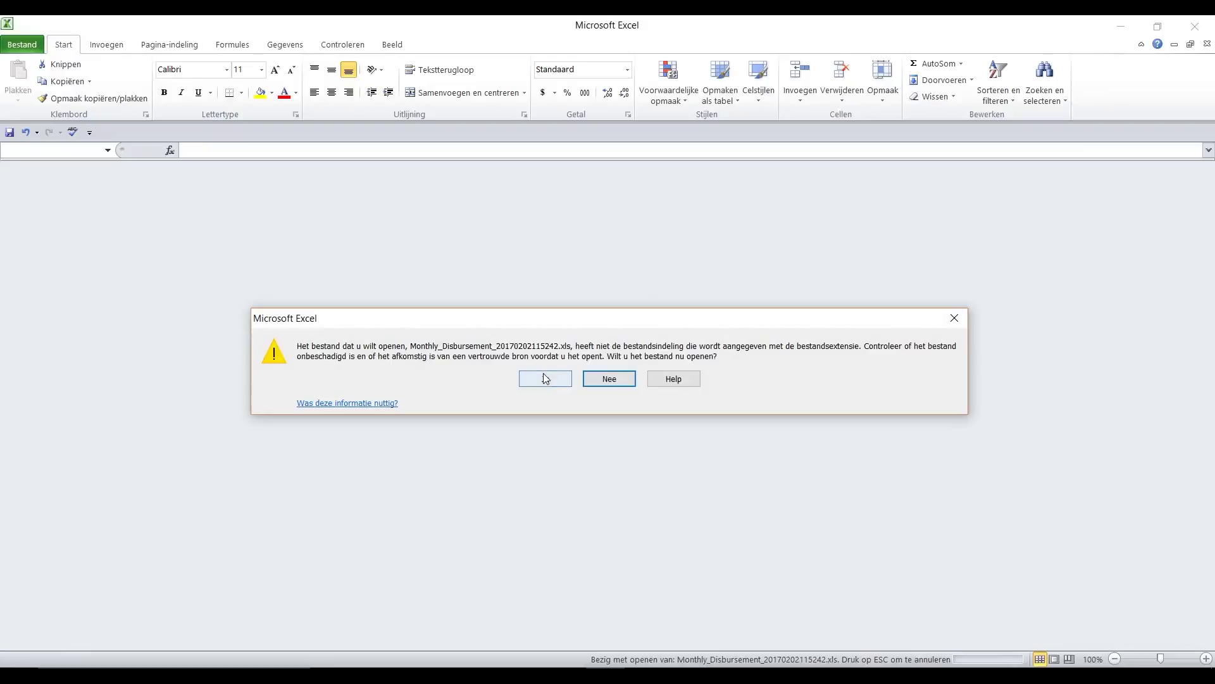
# Step: Open the downloaded XLS despite the format warning, enable editing, and widen the date columns
pyautogui.click(545, 378)
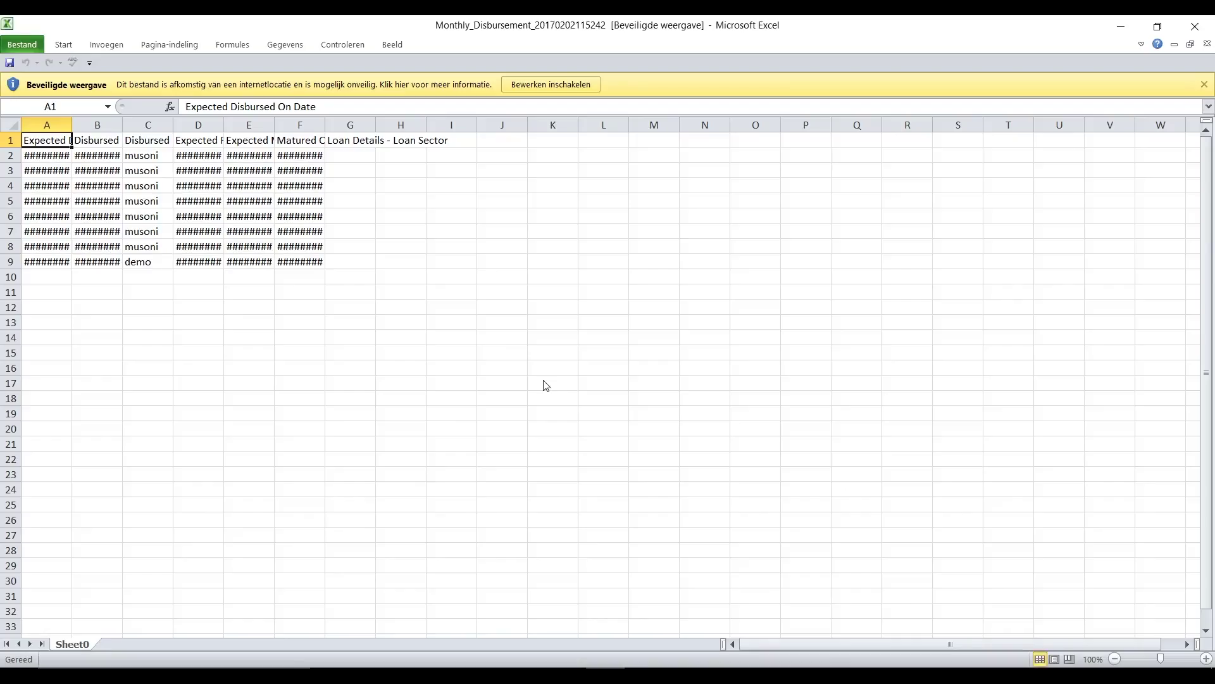
pyautogui.click(550, 84)
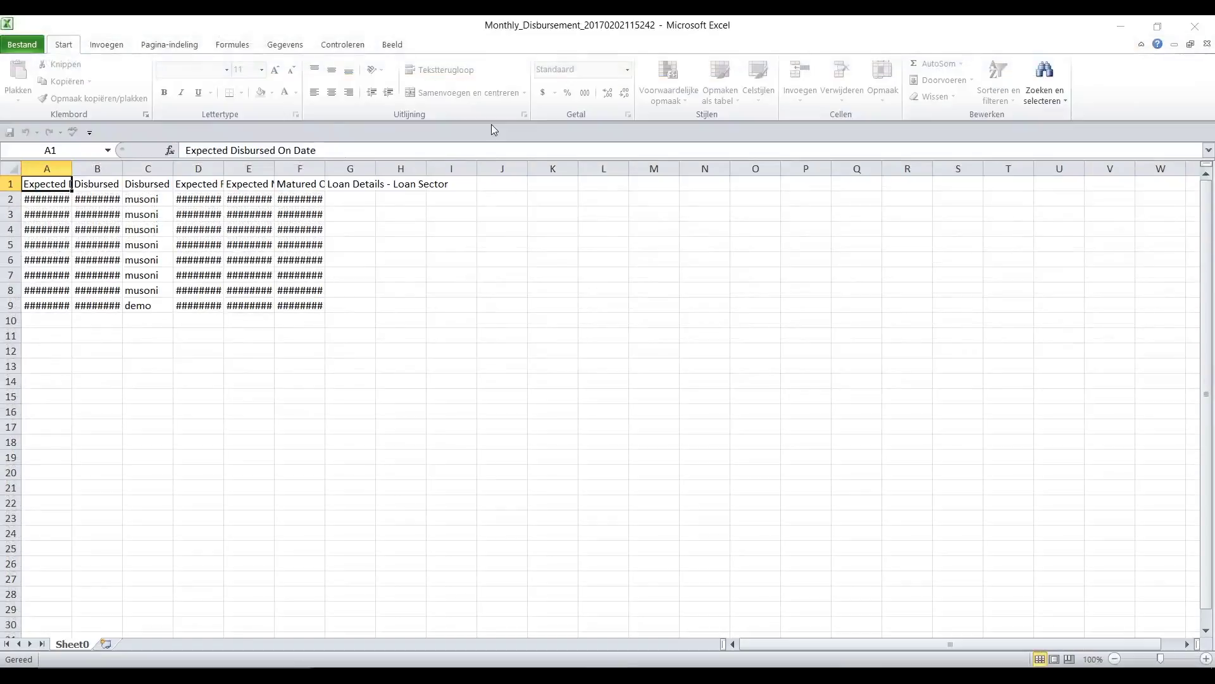
pyautogui.moveTo(72, 171); pyautogui.dragTo(180, 171)
pyautogui.moveTo(281, 169); pyautogui.dragTo(471, 169)
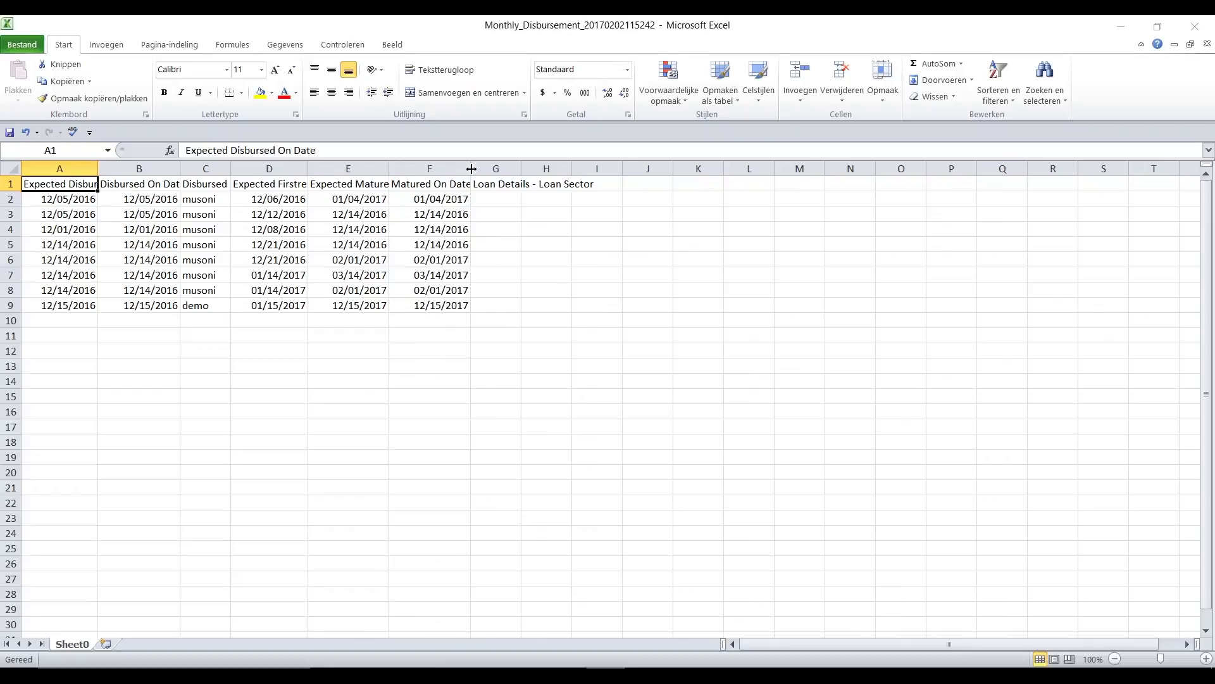
pyautogui.click(502, 184)
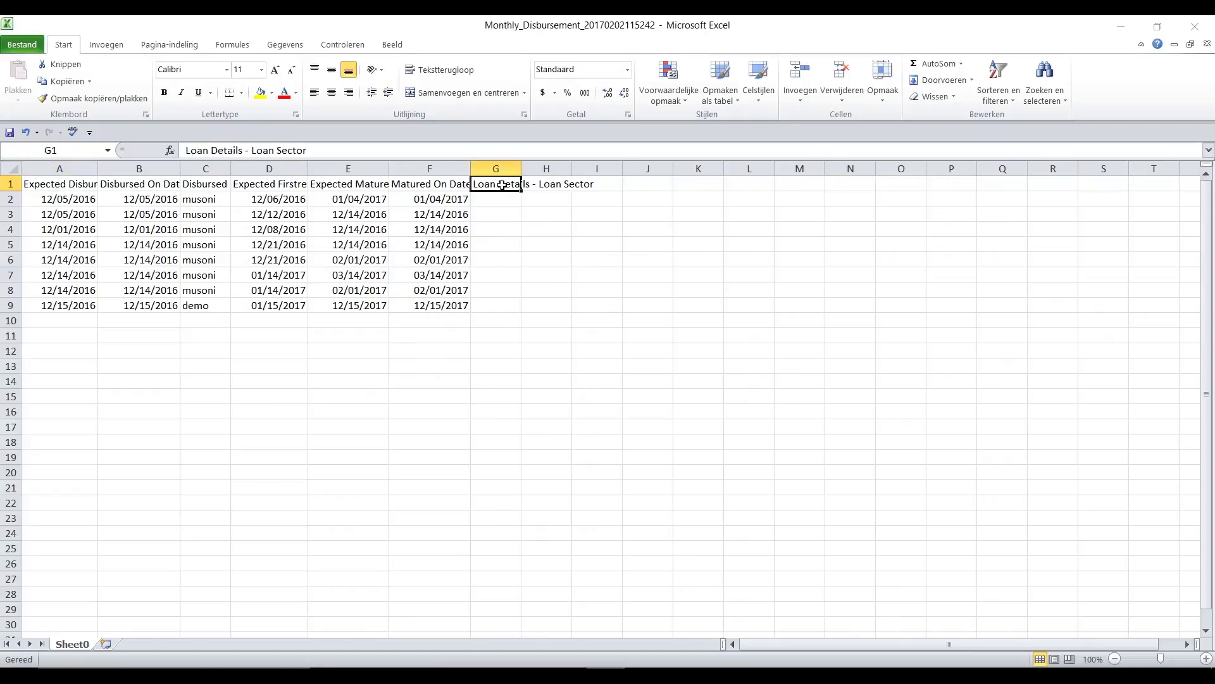